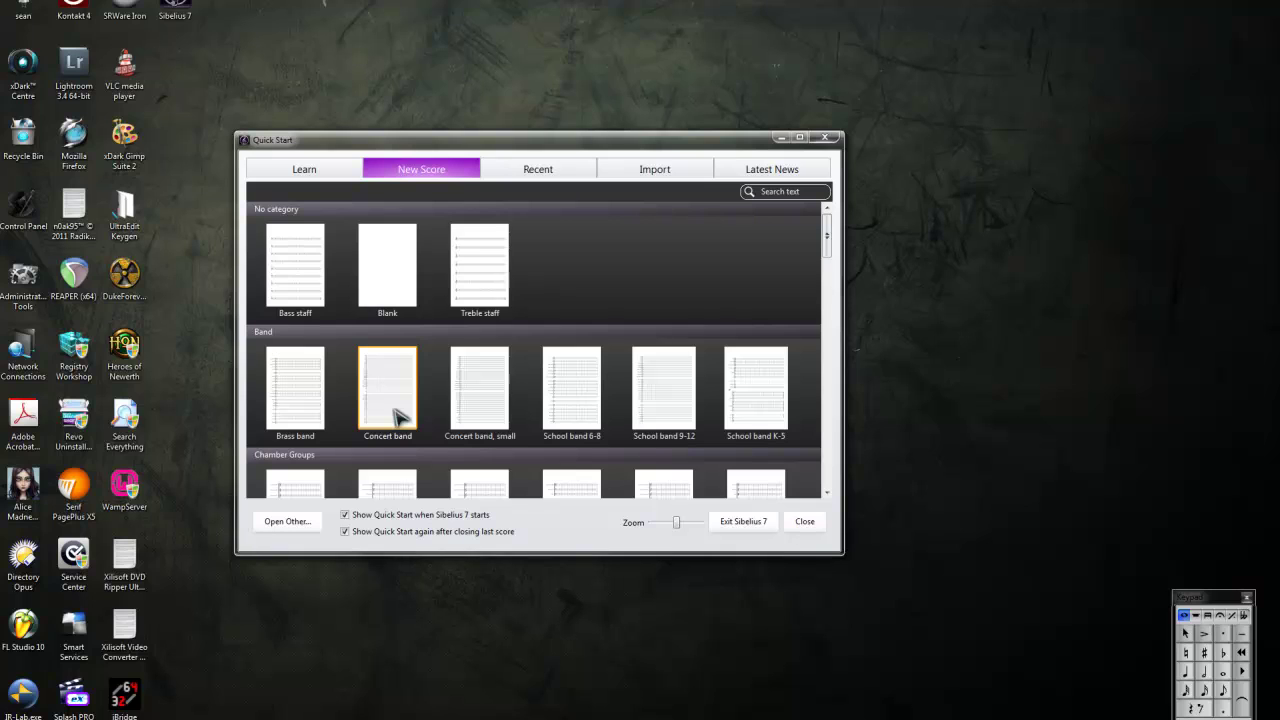
Start a new score from the Concert band template and open the Playback Devices dialog
double_click(390, 410)
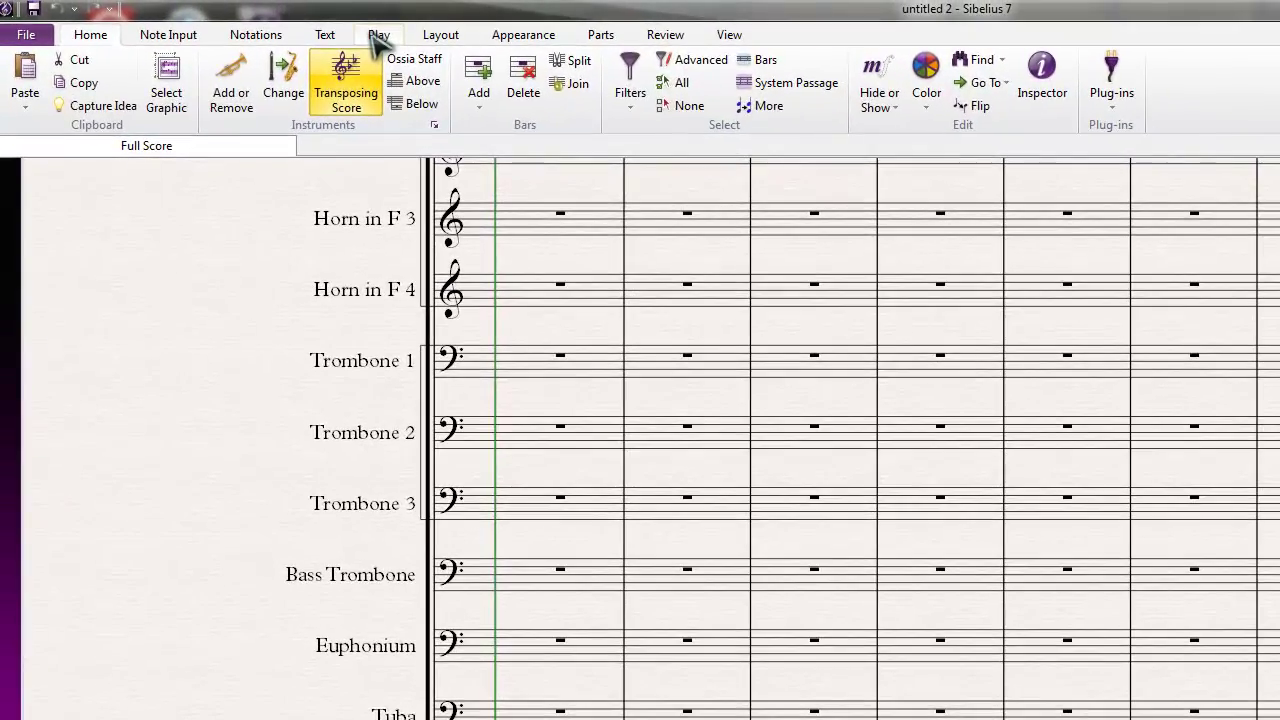
left_click(264, 3)
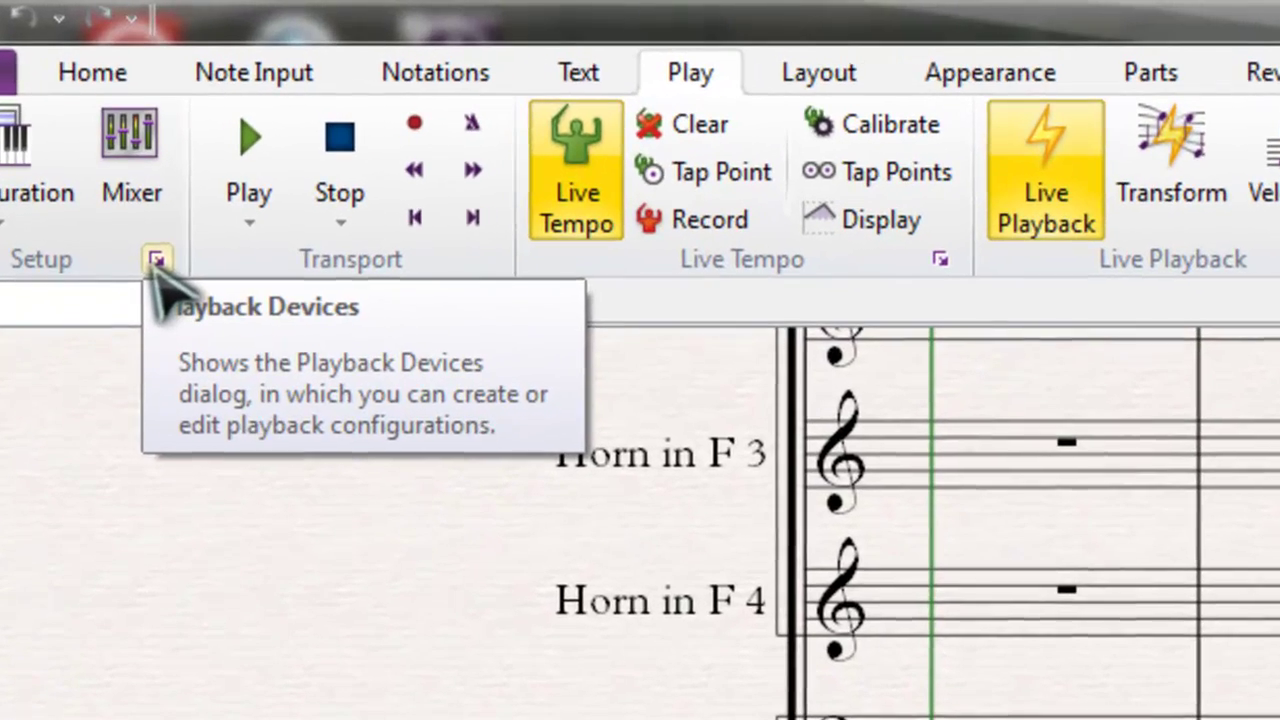
left_click(153, 260)
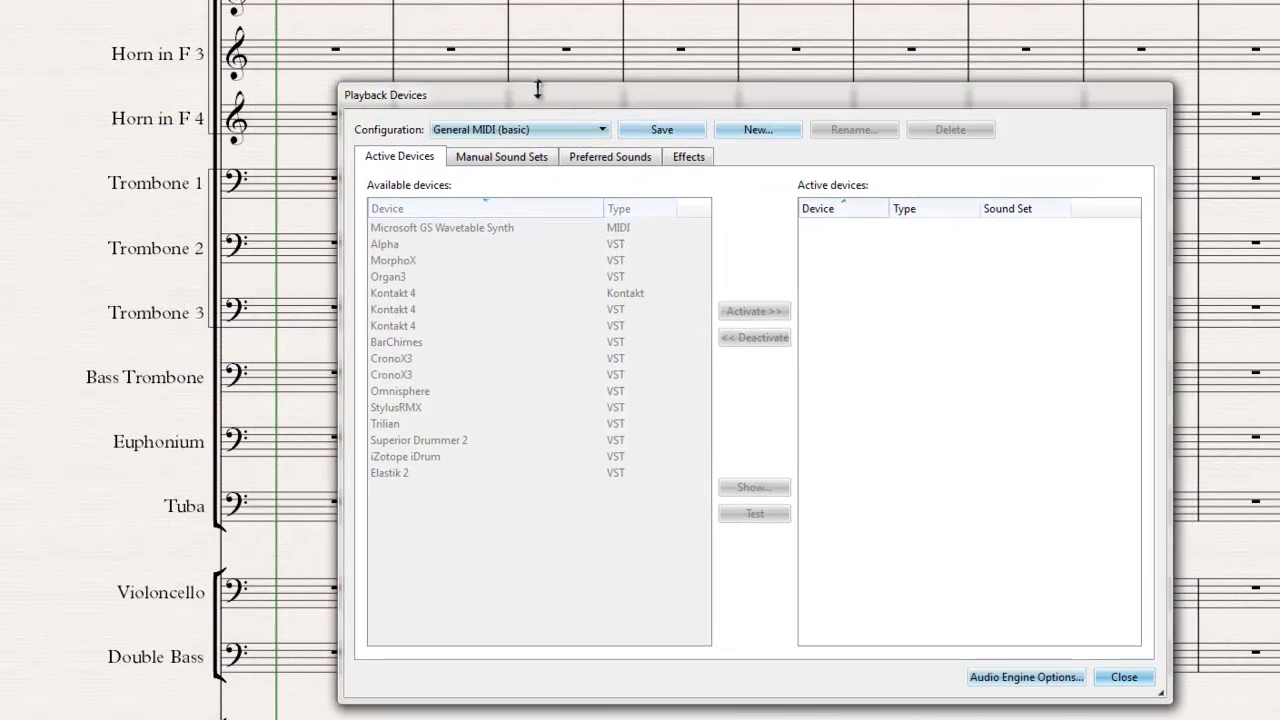
Create a new playback configuration named Test1
mouse_move(532, 100)
left_mouse_down()
mouse_move(518, 58)
mouse_move(594, 74)
mouse_move(594, 117)
mouse_move(553, 100)
left_mouse_up()
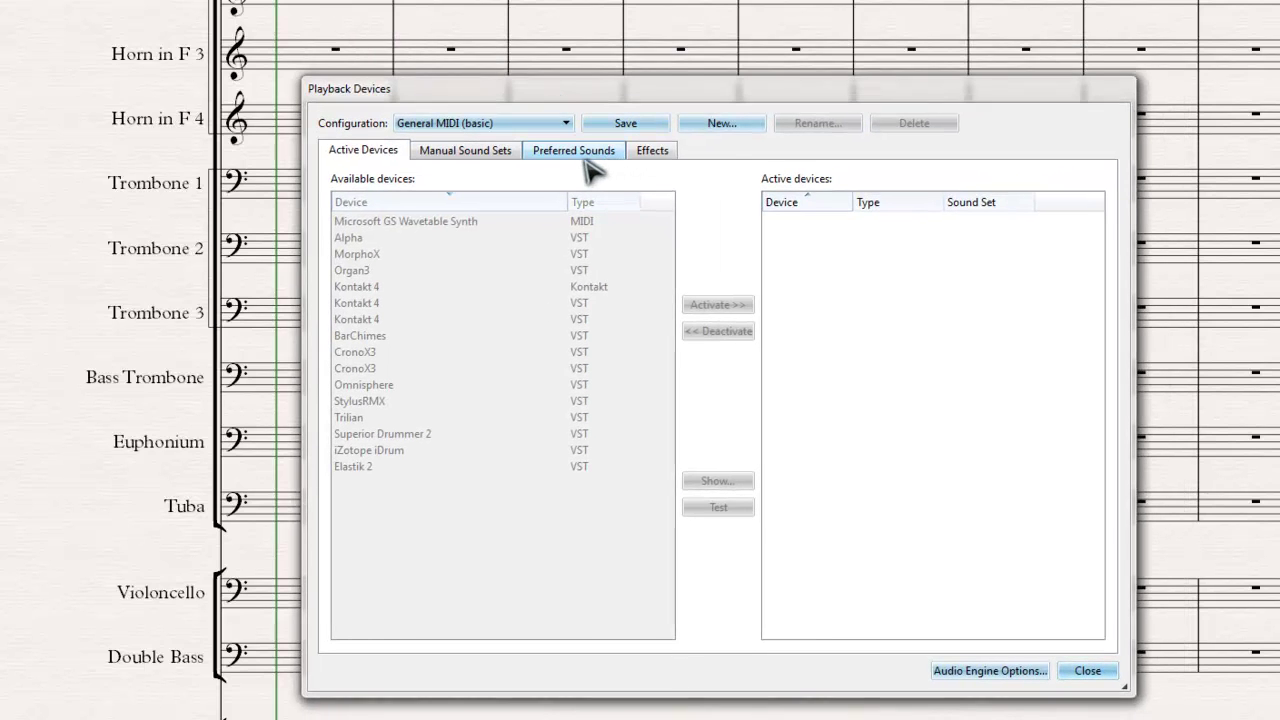
left_click(722, 124)
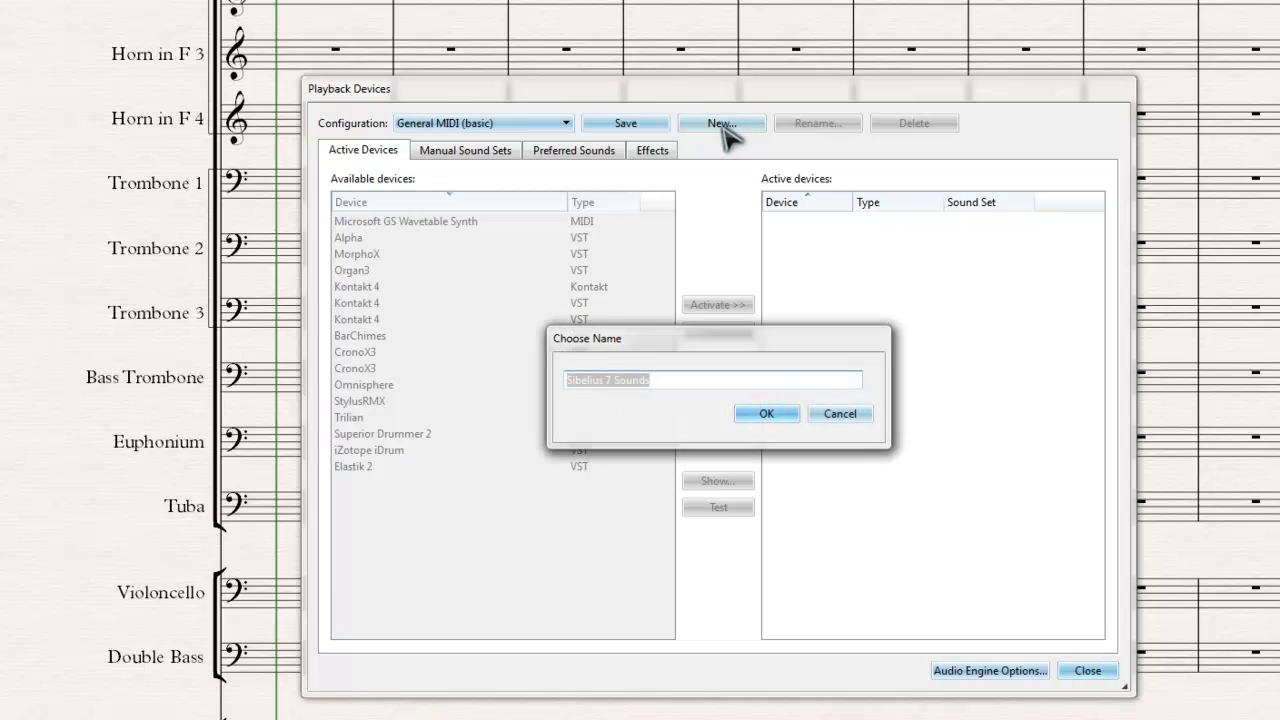
type("Test1")
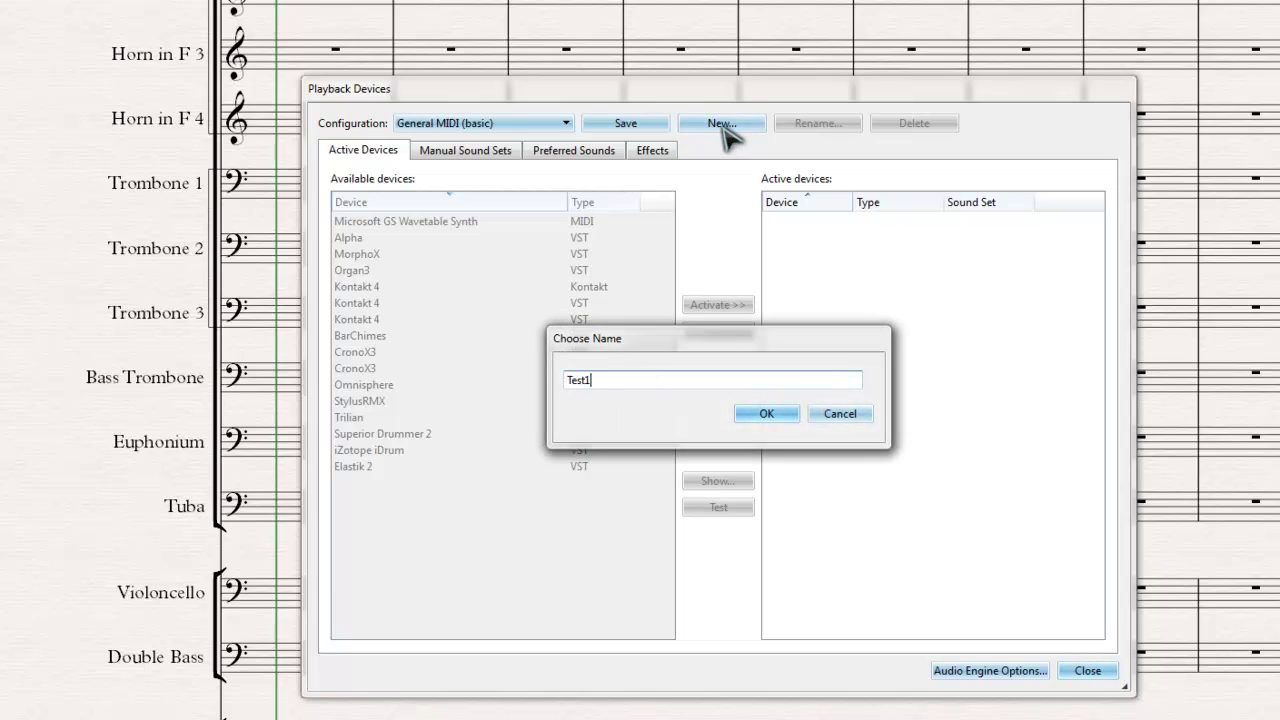
key("Return")
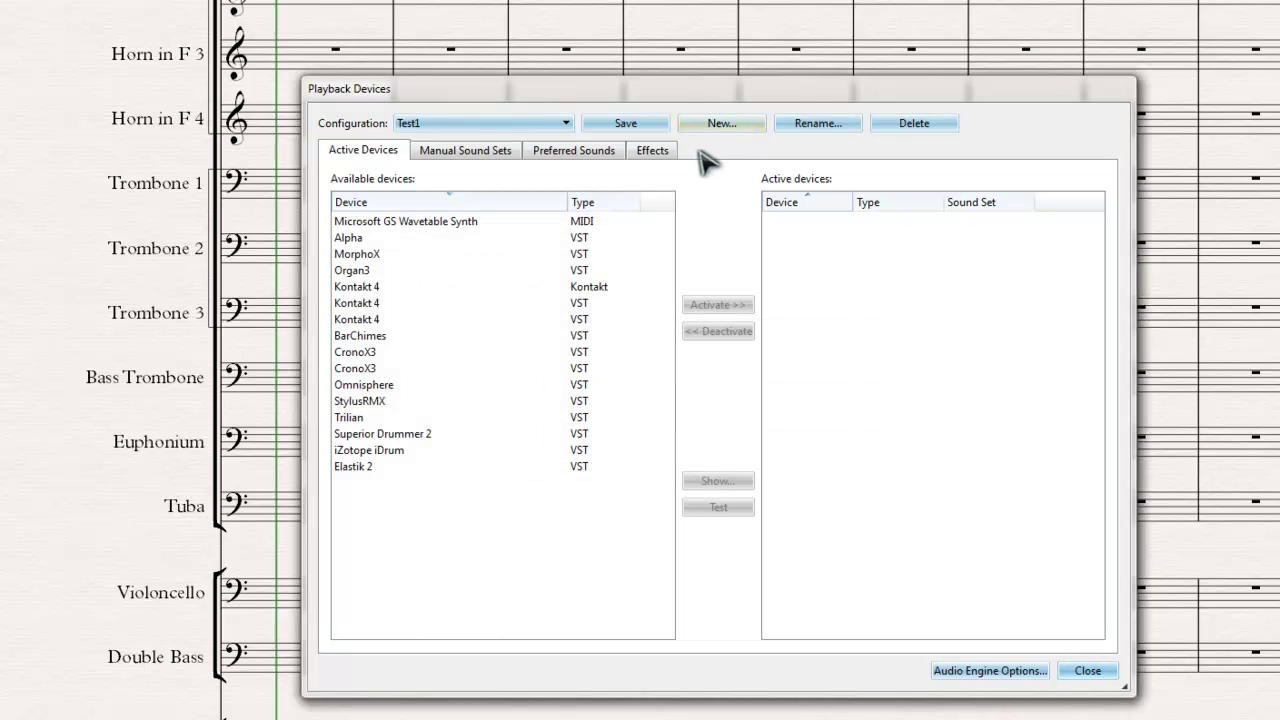
Activate Kontakt 4 (VST) as the configuration's playback device and select it
left_click(414, 303)
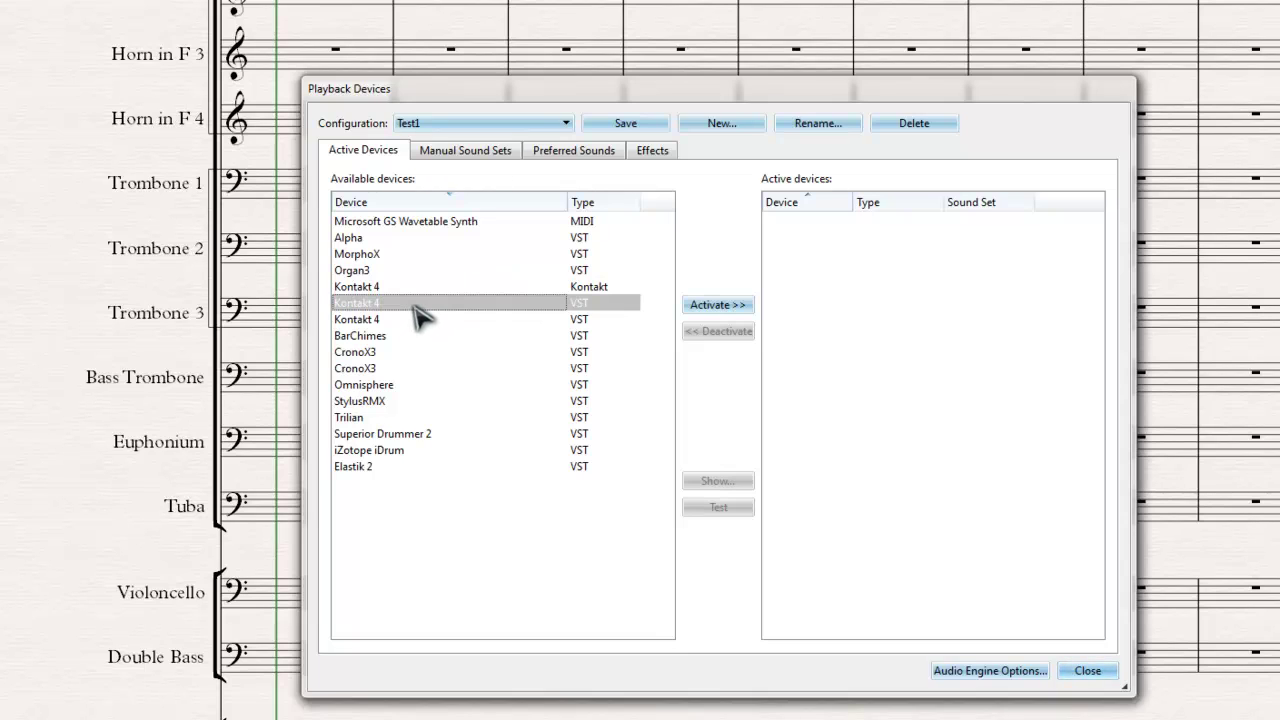
left_click(731, 308)
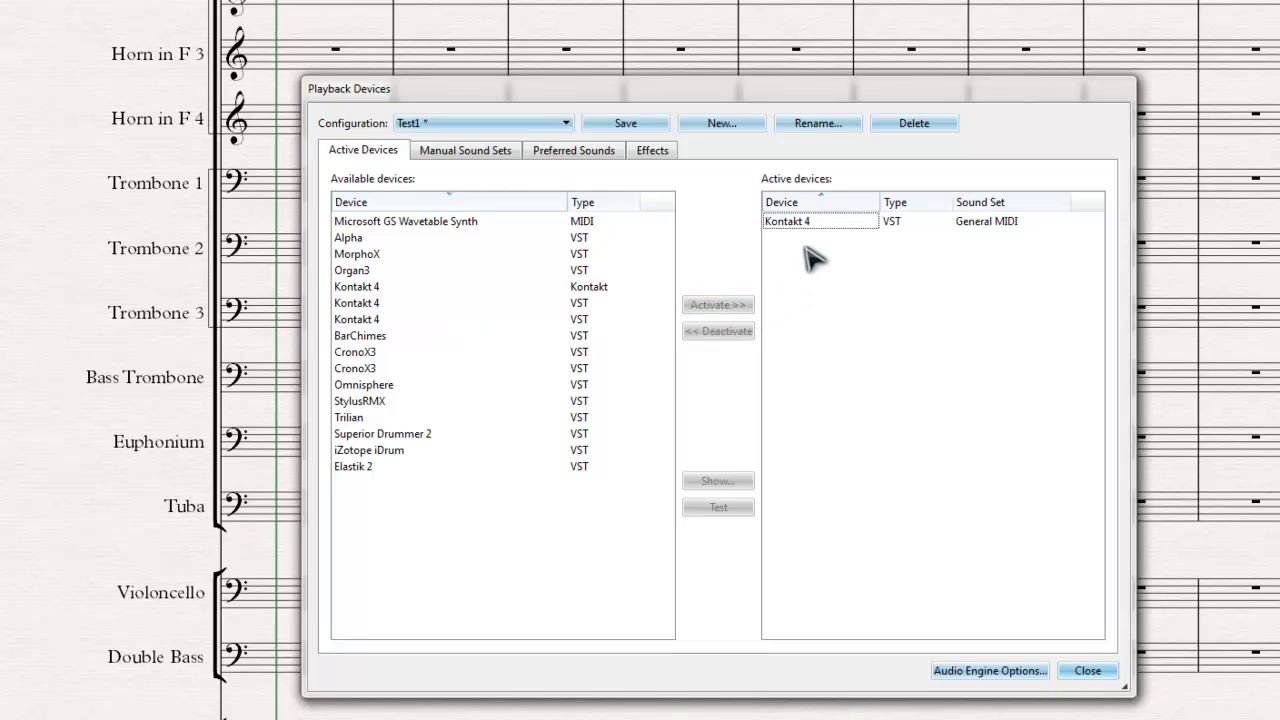
left_click(849, 228)
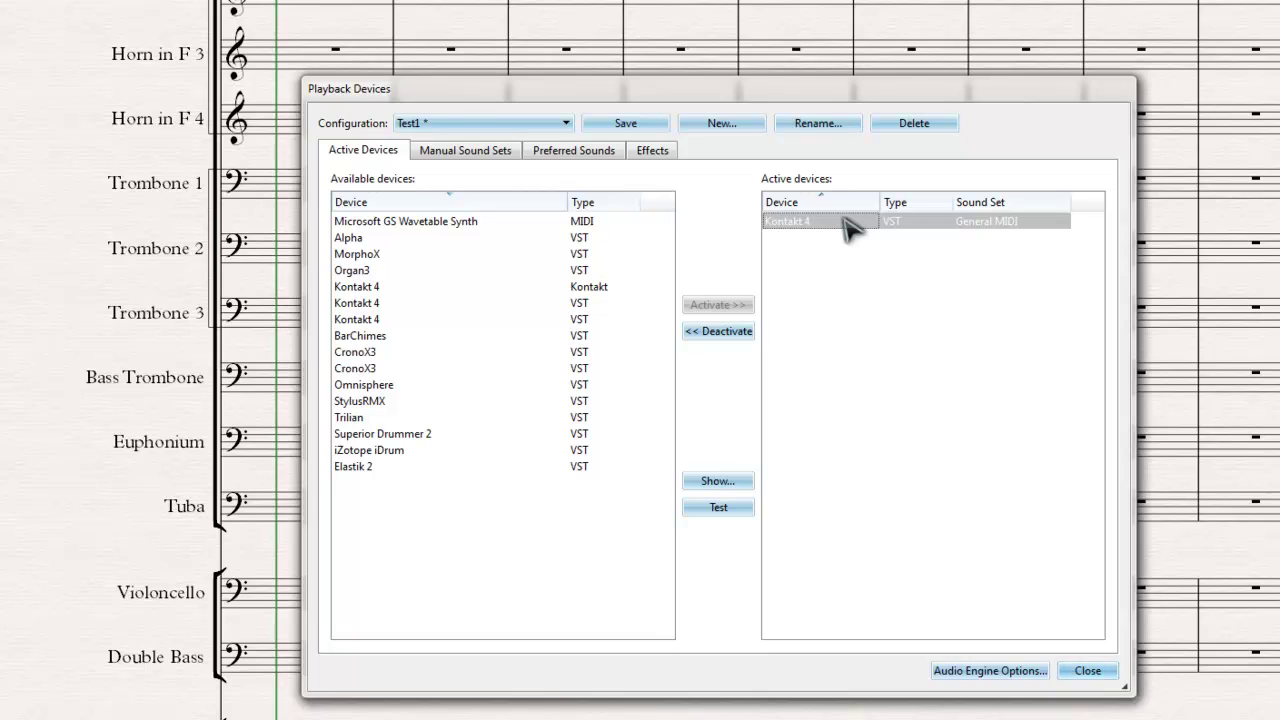
Set Kontakt 4's sound set to (none), enable Use manual sound set, and set 8 channels
left_click(484, 156)
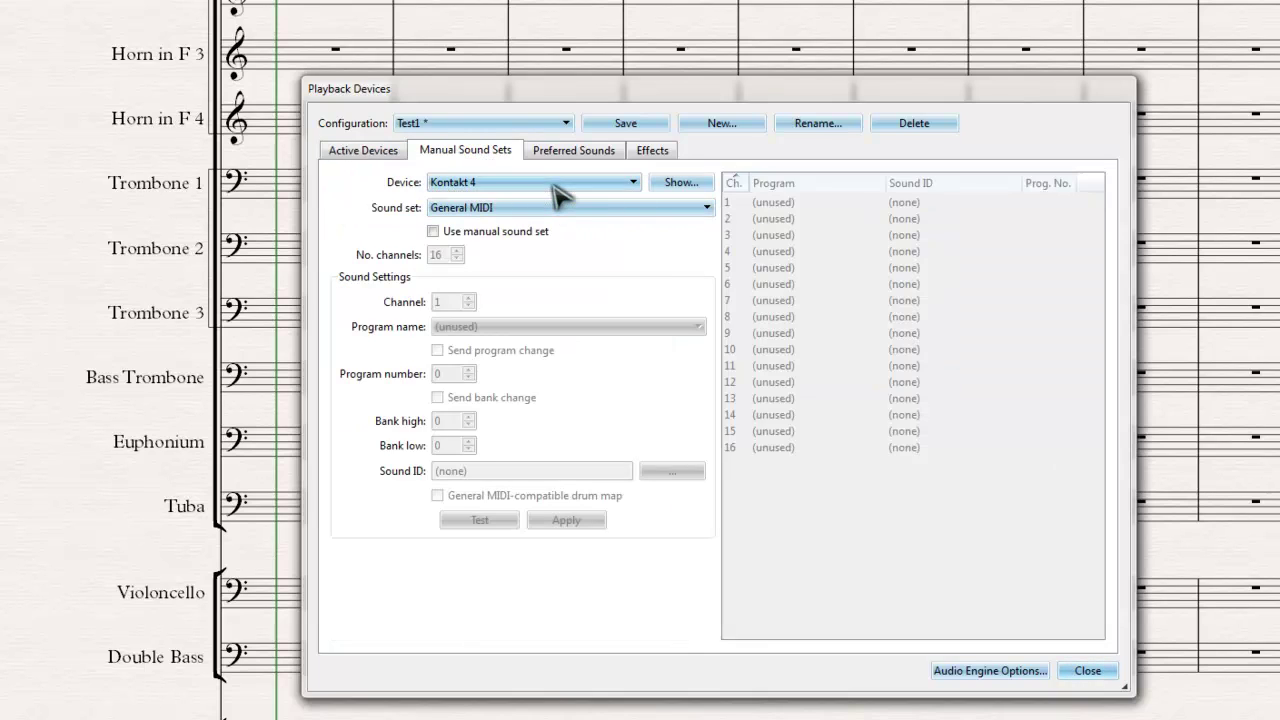
left_click(493, 210)
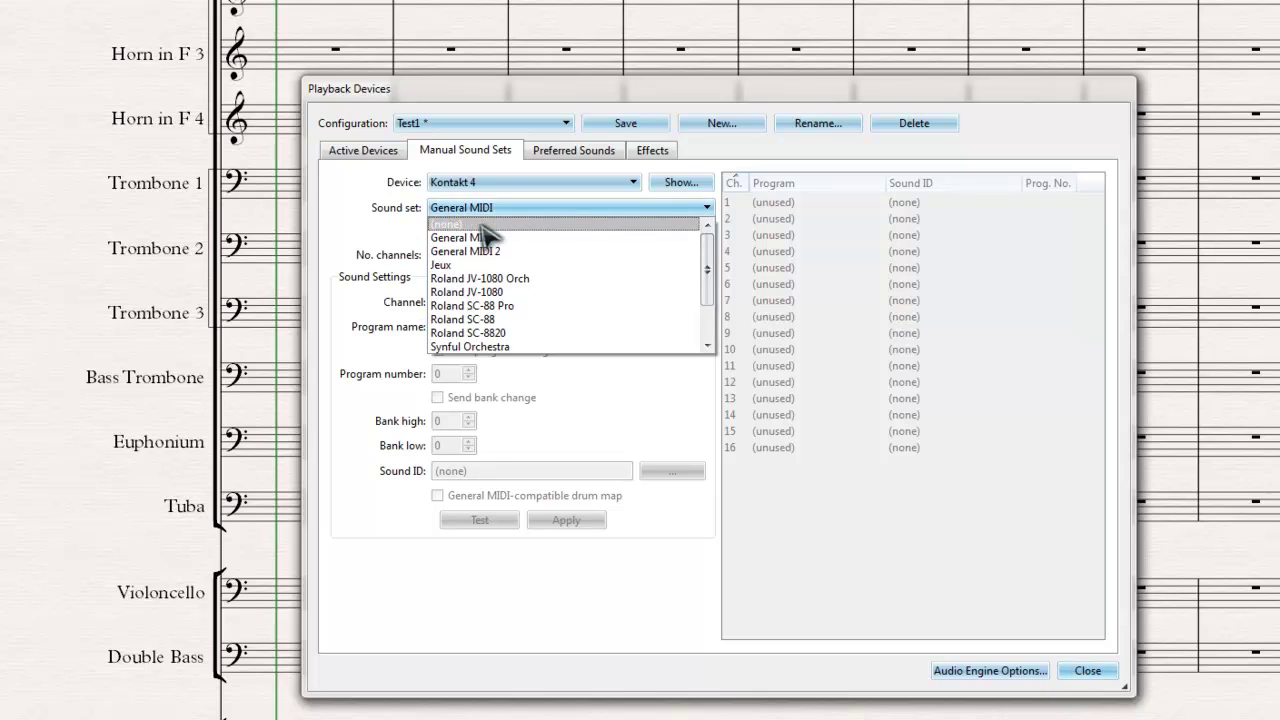
left_click(483, 225)
left_click(433, 231)
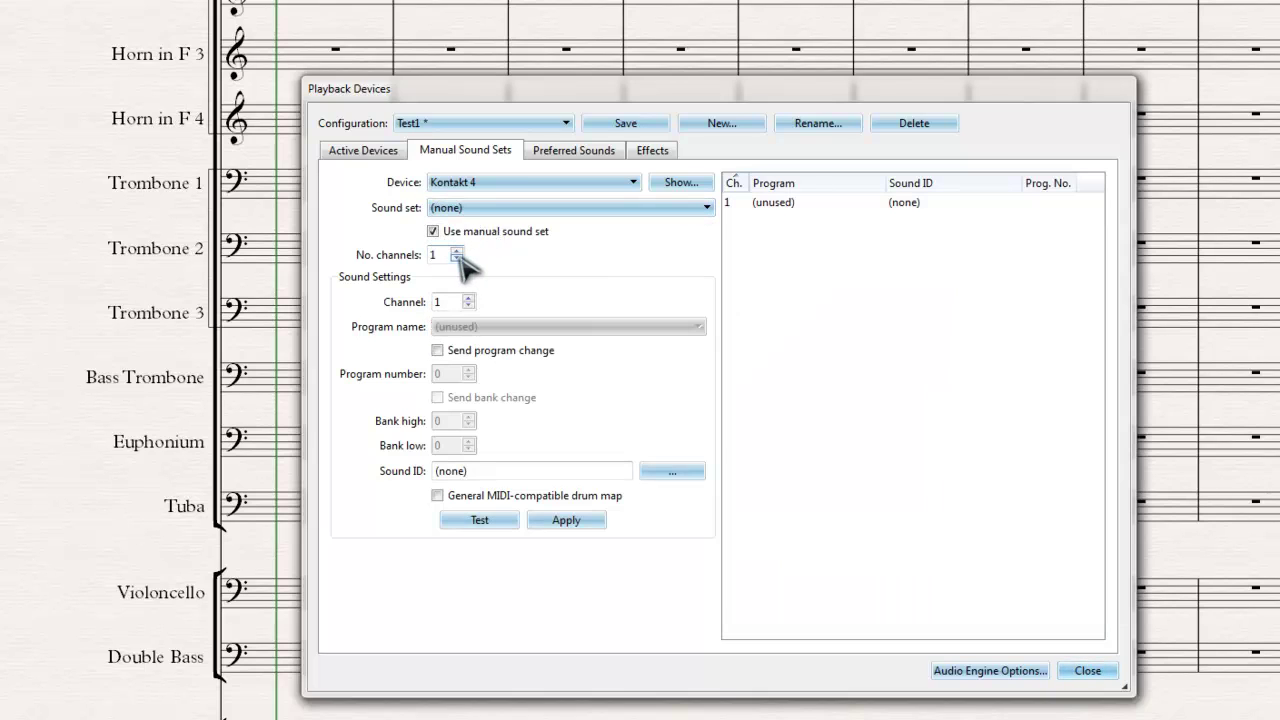
left_click(456, 251)
left_click(456, 251)
left_click(456, 251)
left_click(456, 251)
left_click(456, 251)
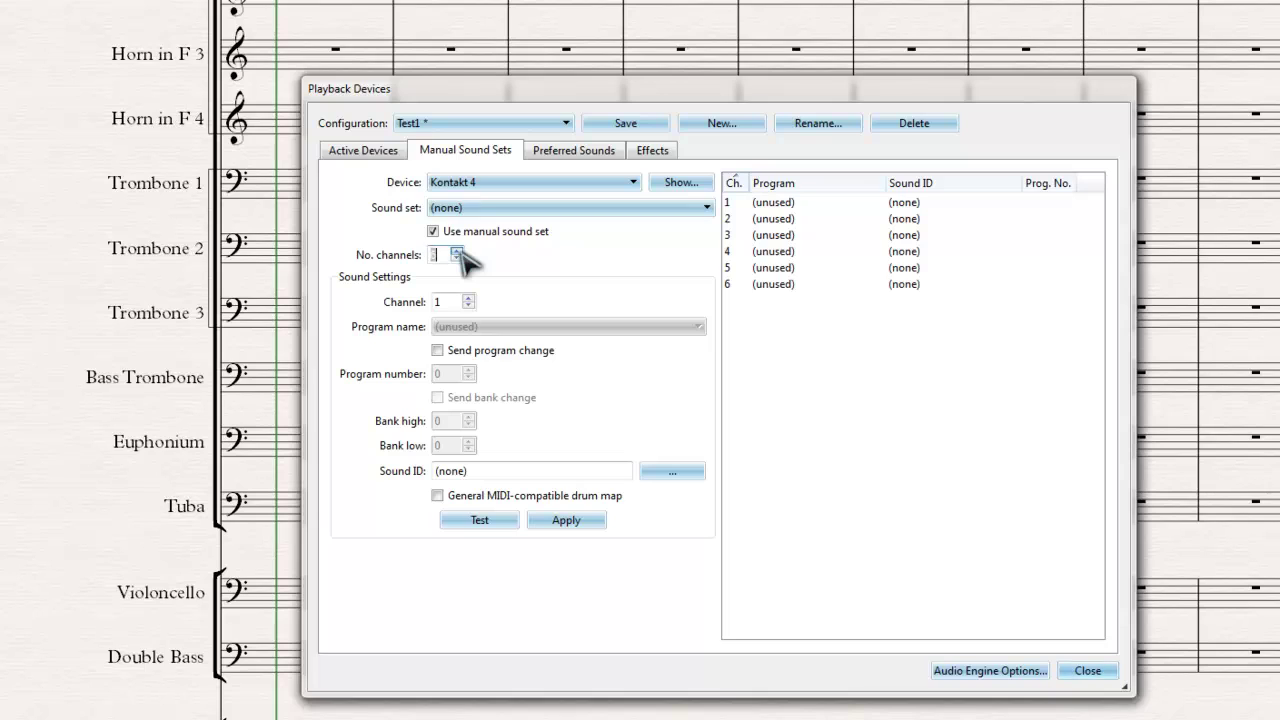
left_click(456, 251)
left_click(456, 251)
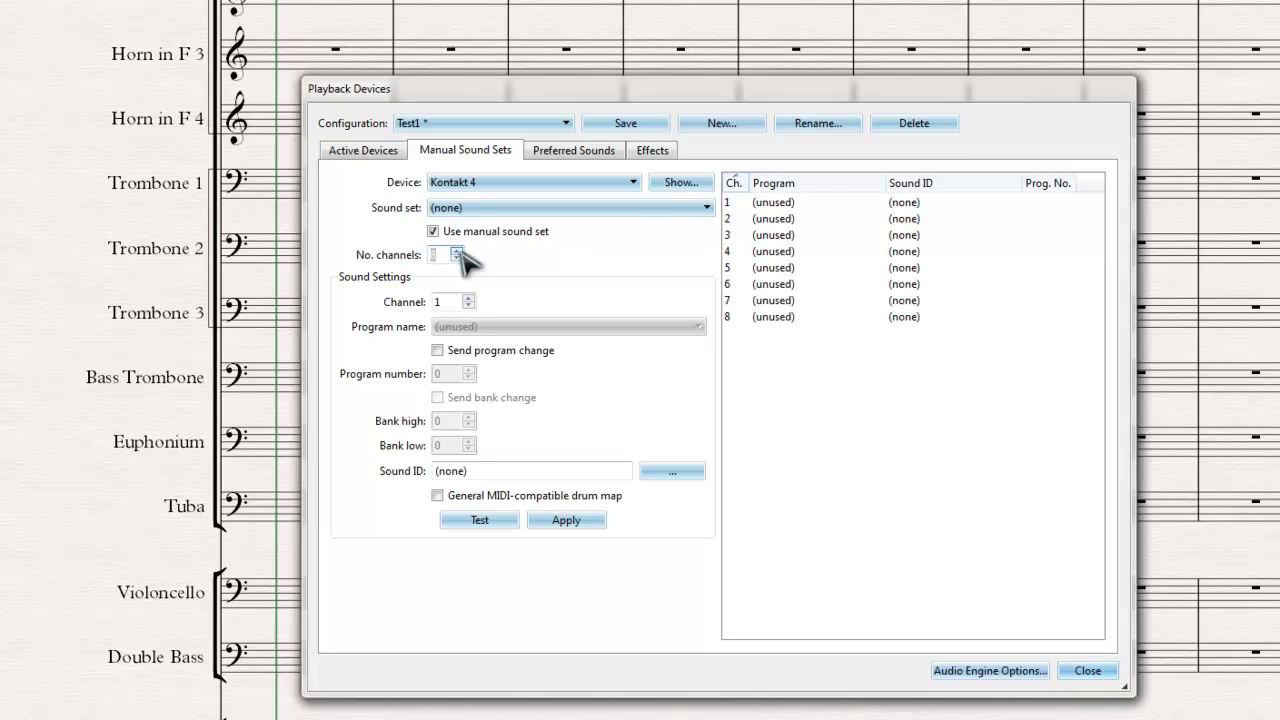
Load Symphobia's 01 Brs Ens sustain c and 09 Brs Ens staccato c instruments into Kontakt 4
left_click(681, 184)
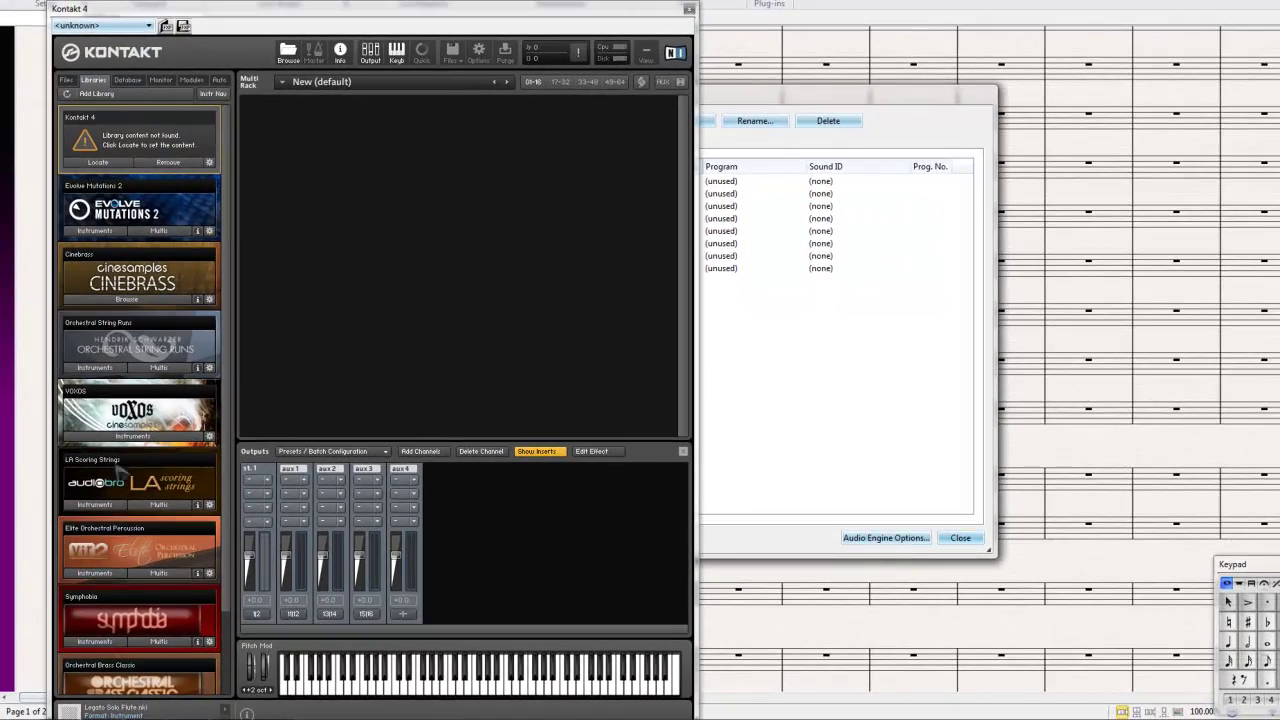
left_click(115, 637)
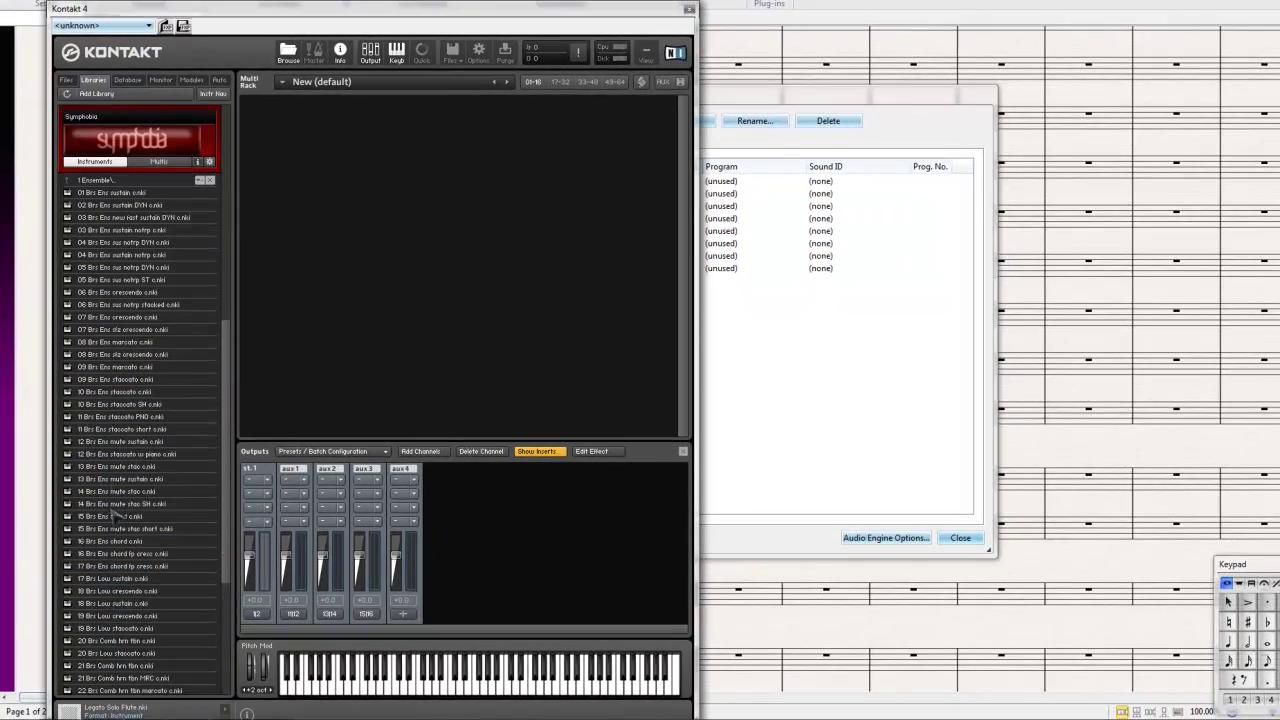
double_click(128, 194)
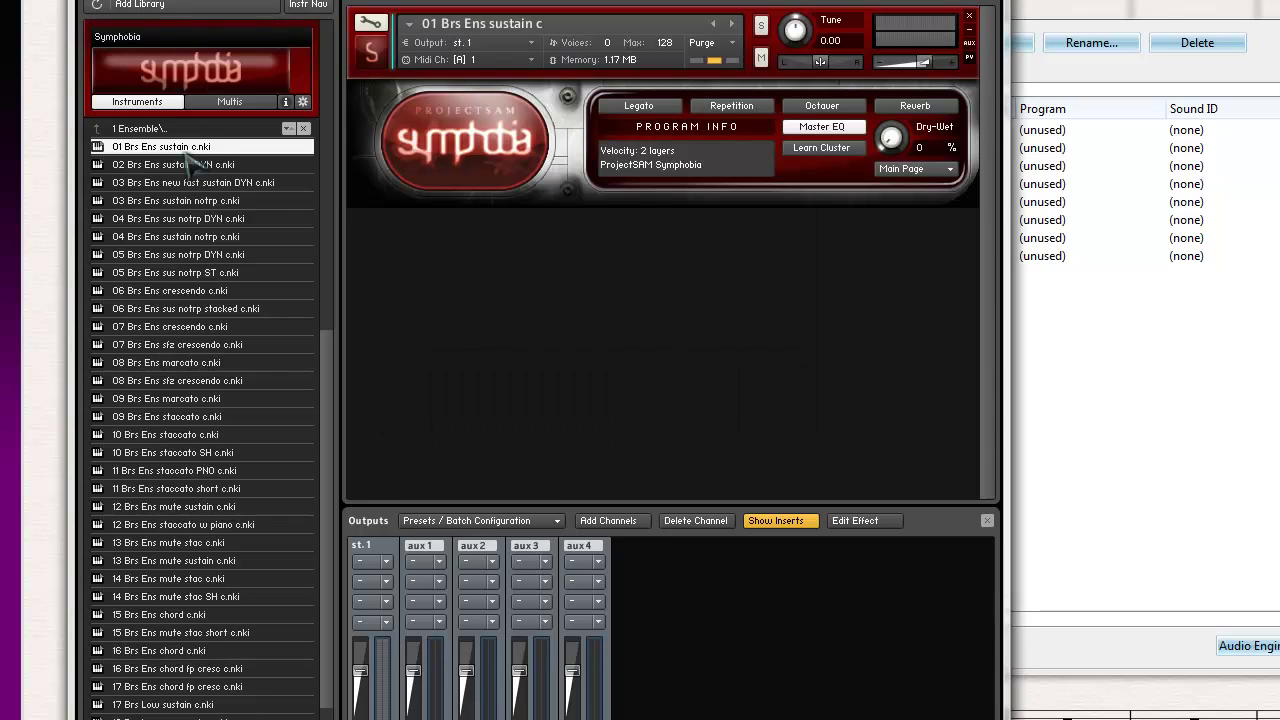
double_click(212, 419)
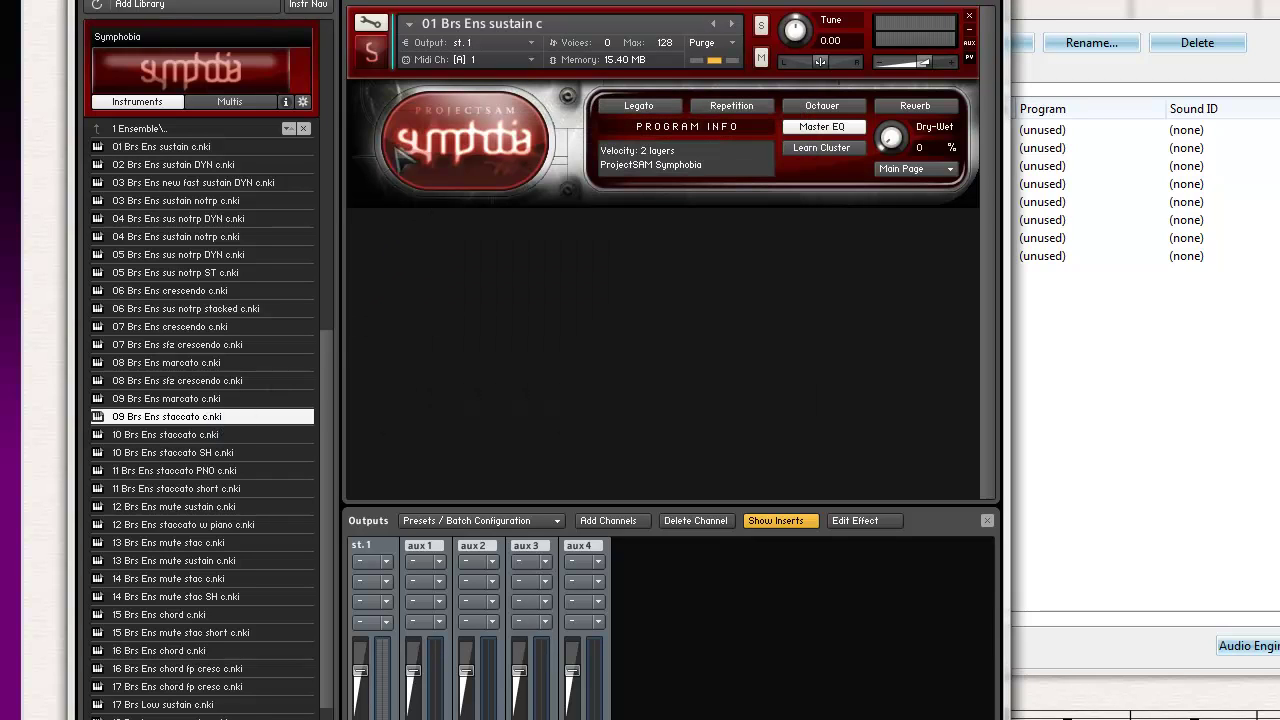
Collapse both brass instruments, create one output channel per instrument, and return to Playback Devices
left_click(371, 52)
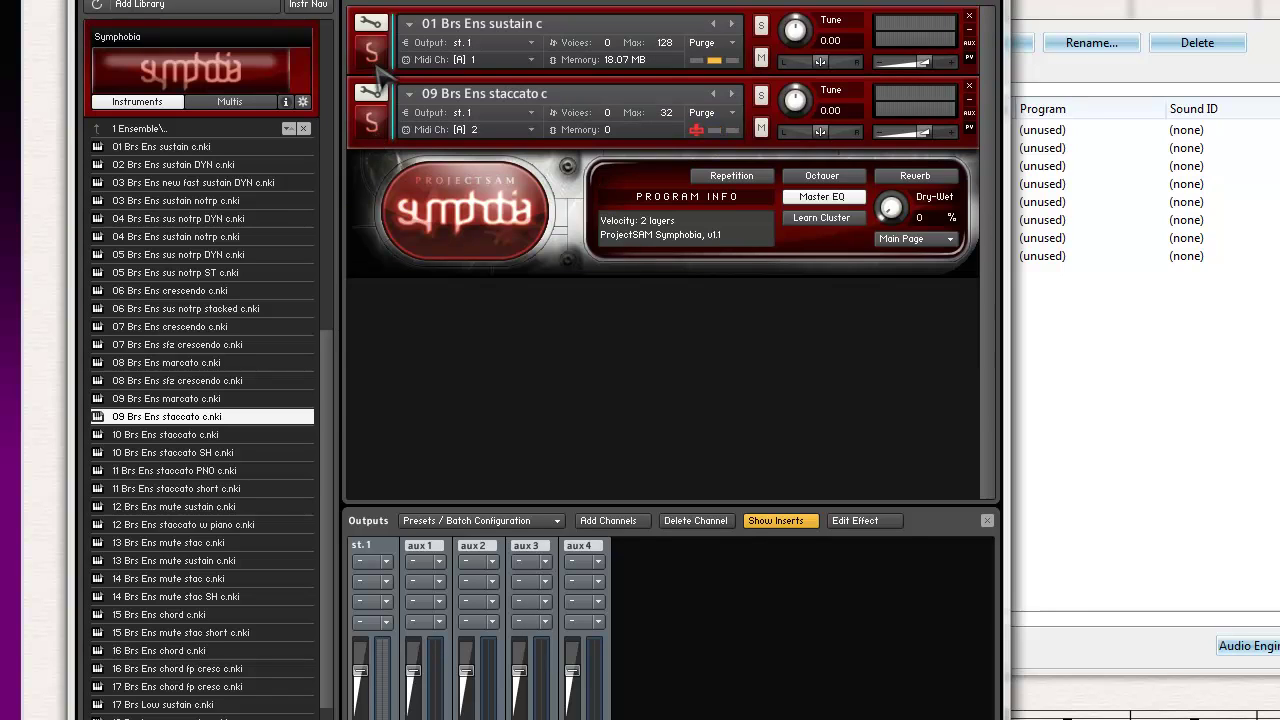
left_click(371, 122)
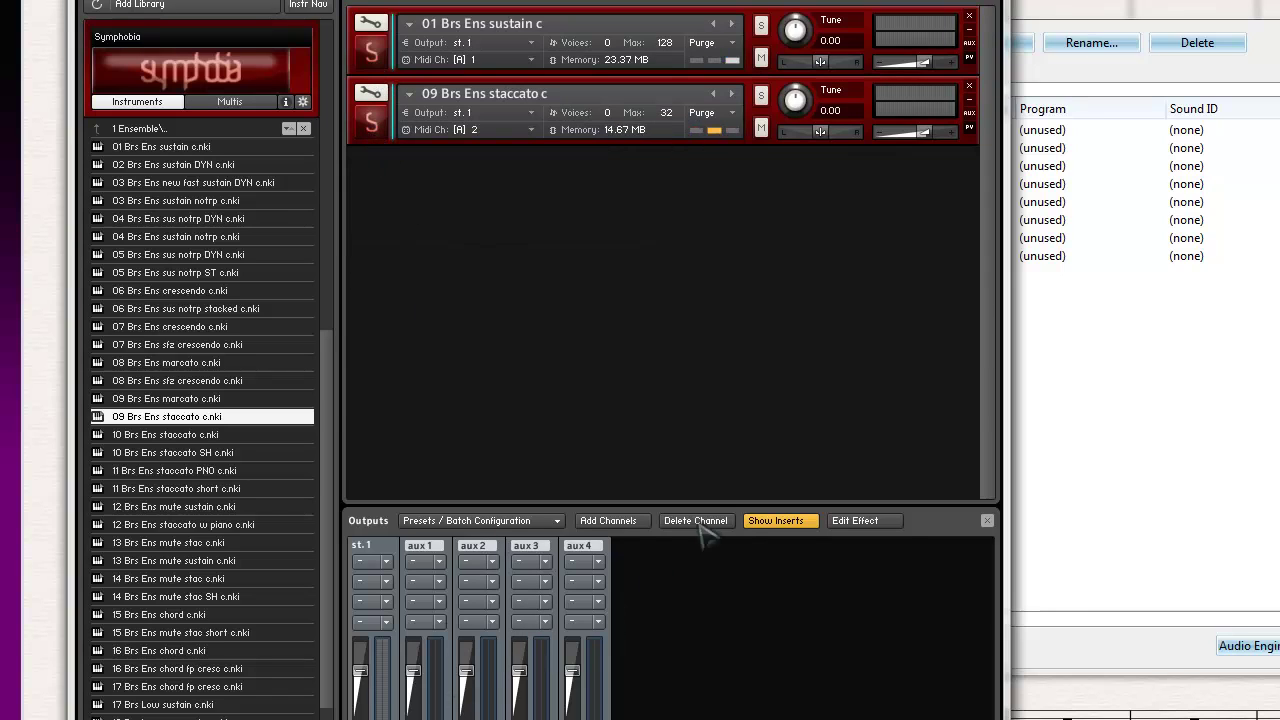
left_click(612, 524)
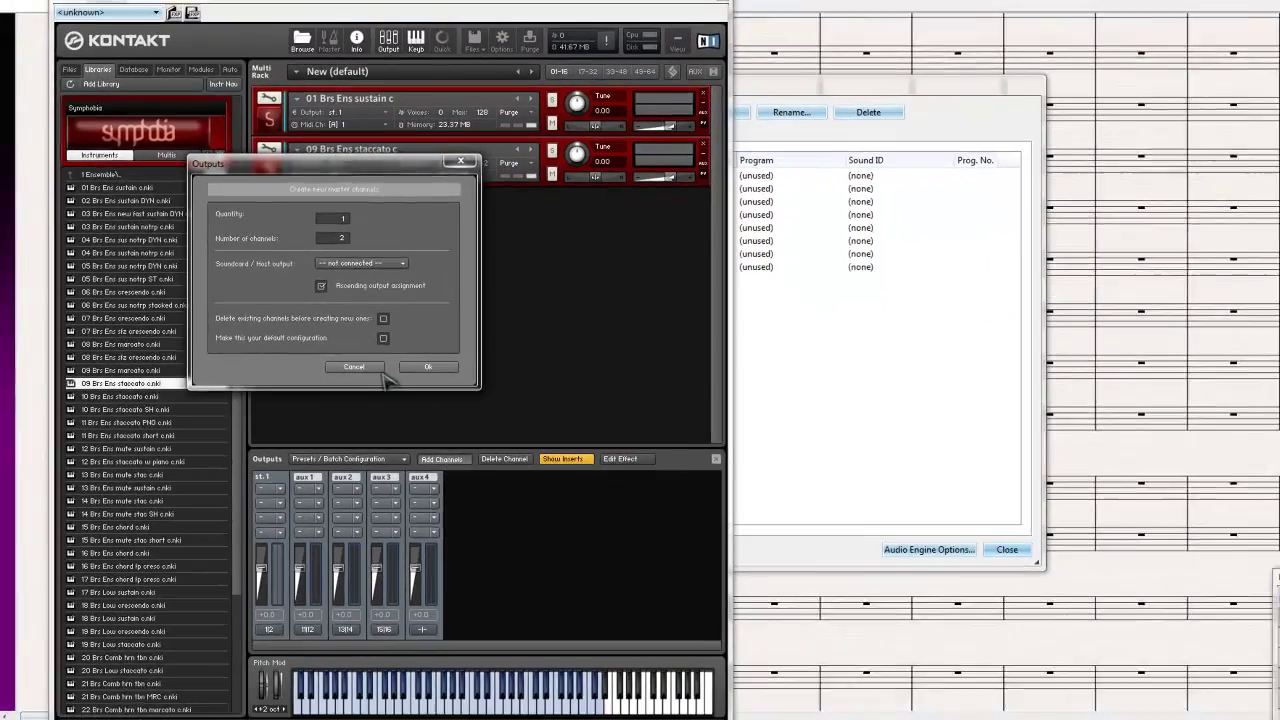
left_click(500, 398)
left_click(384, 453)
mouse_move(388, 490)
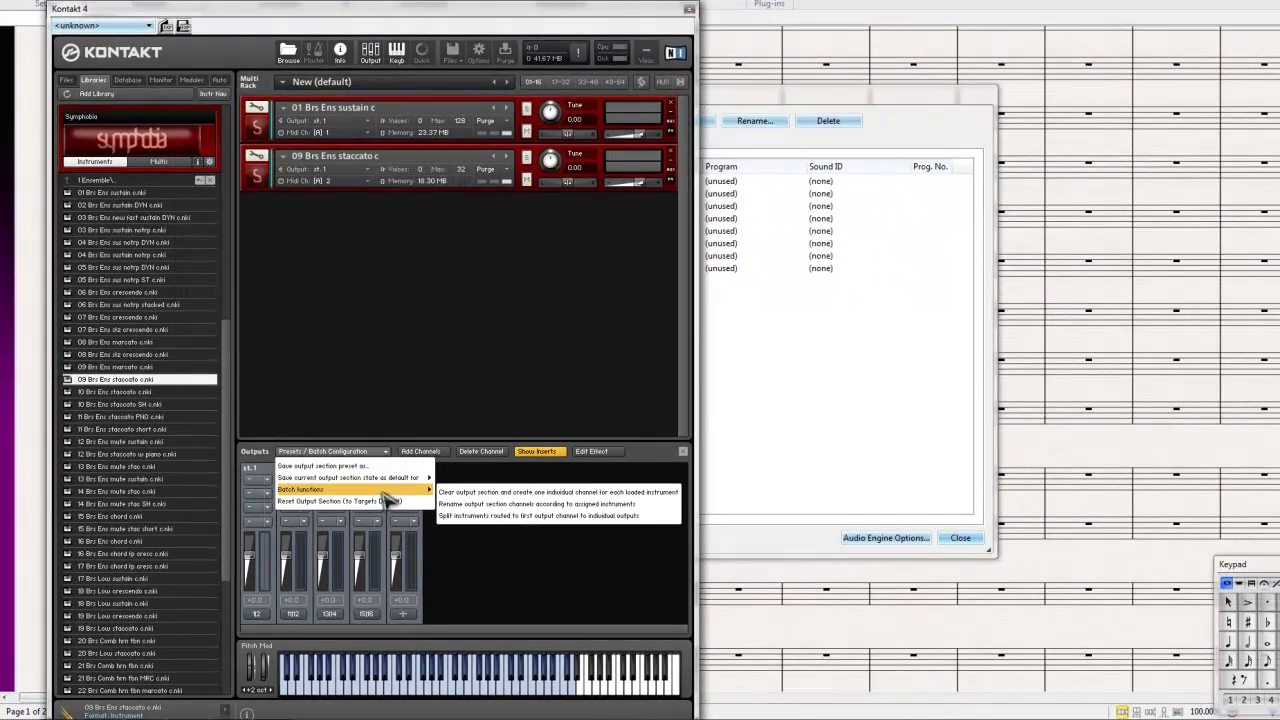
left_click(503, 493)
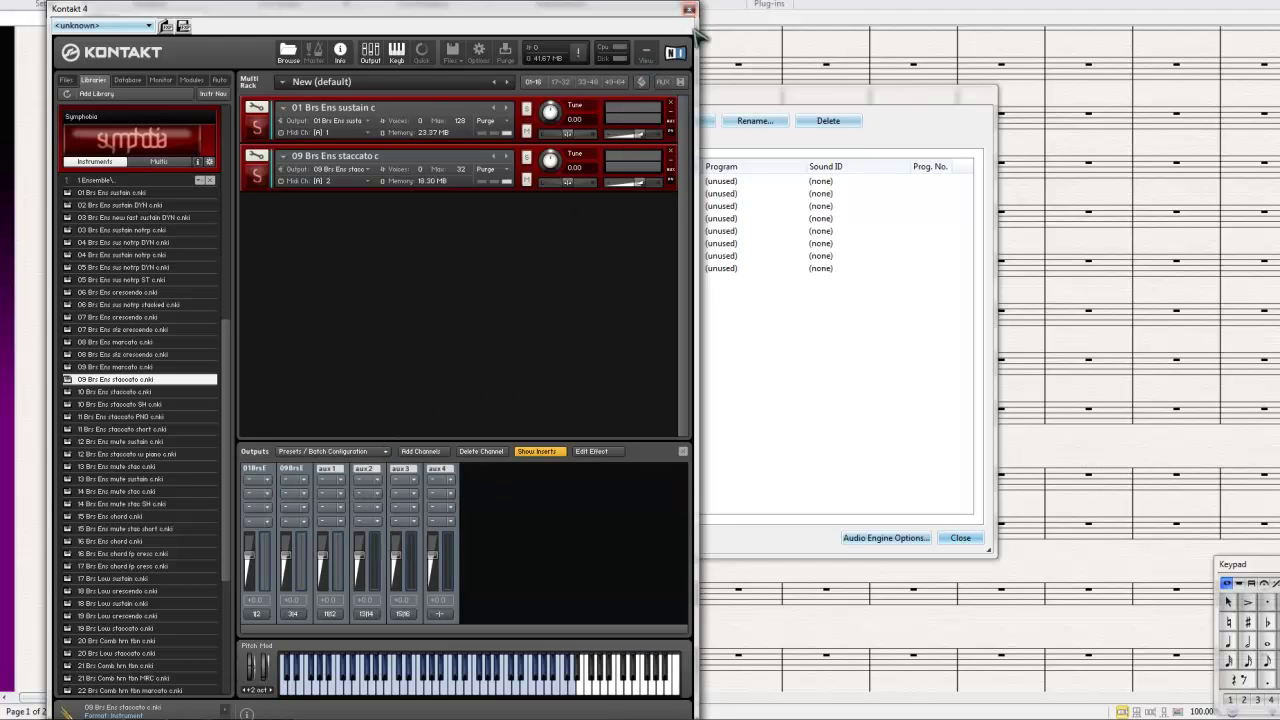
left_click(772, 103)
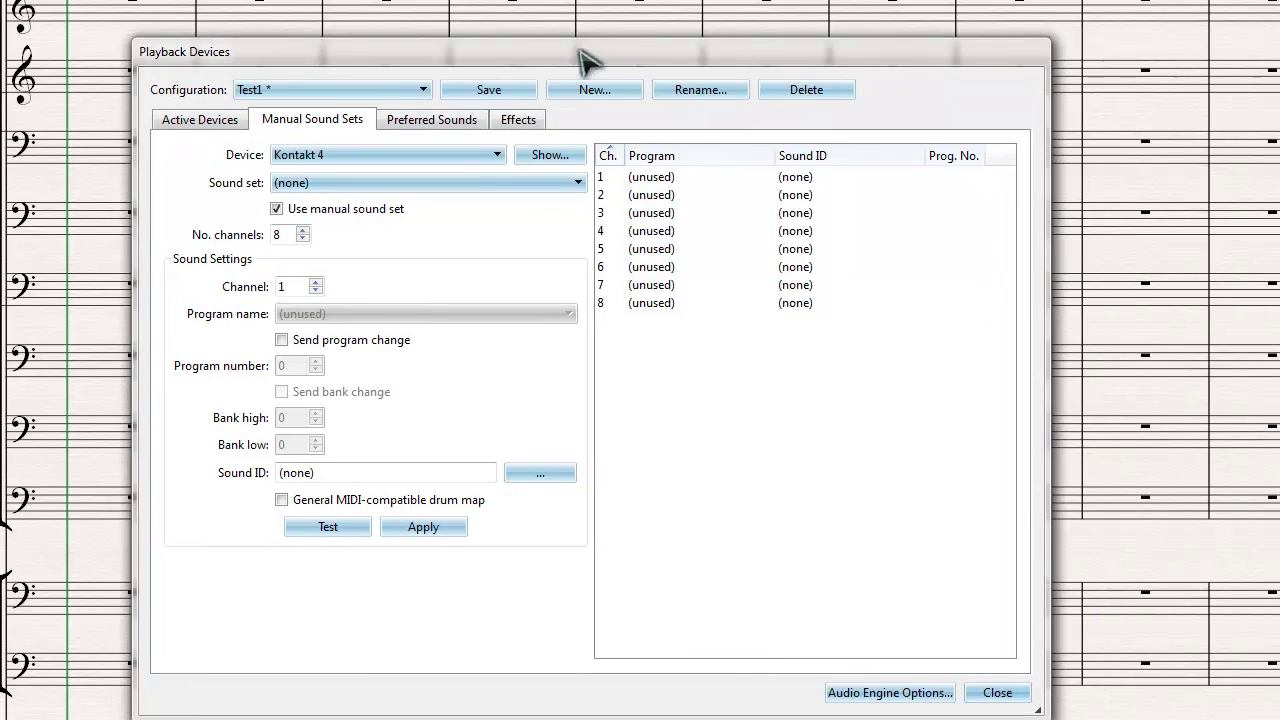
Map manual sound set channel 1 to the Brass (Normal) sound and apply it
left_click_drag(588, 62, 636, 42)
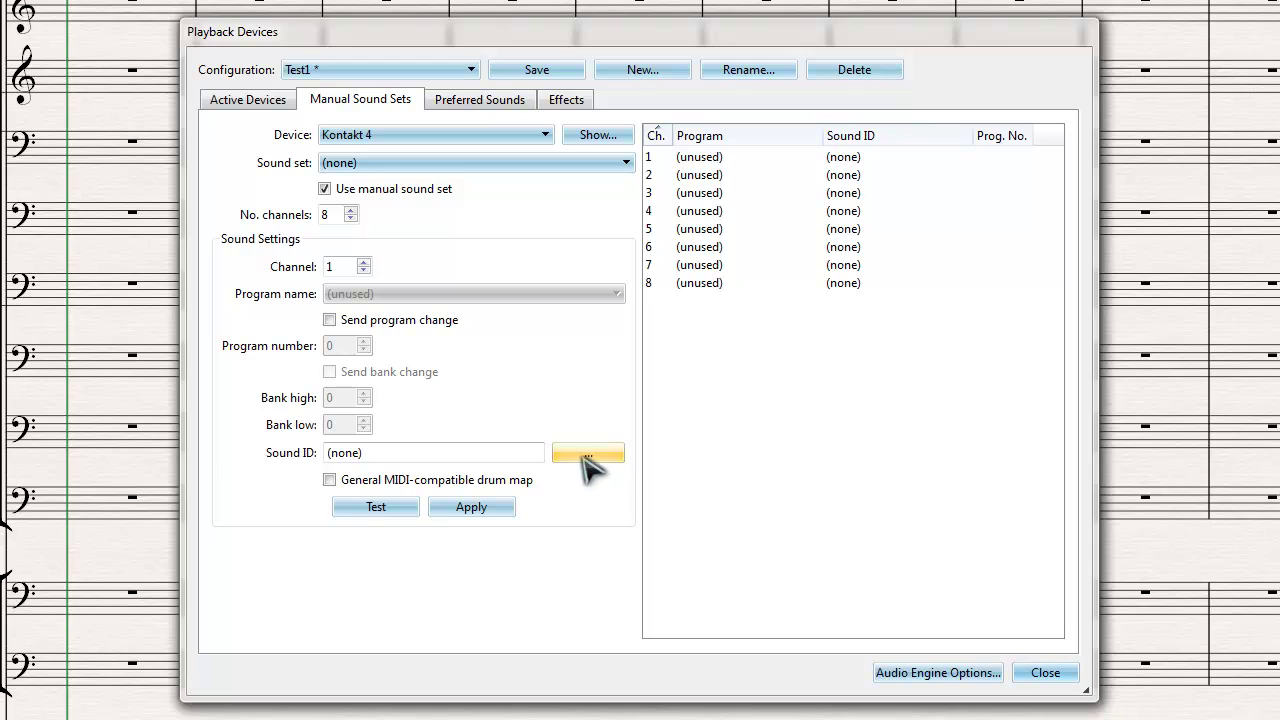
left_click(765, 159)
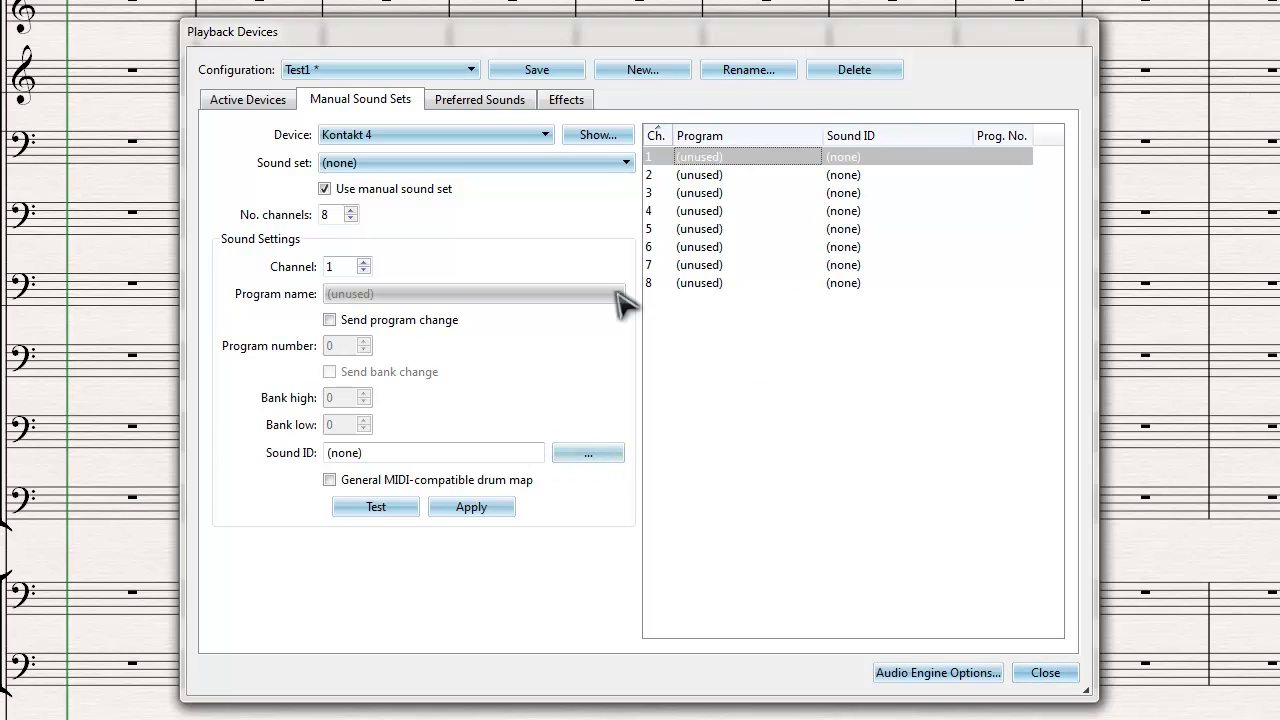
left_click(587, 456)
mouse_move(678, 553)
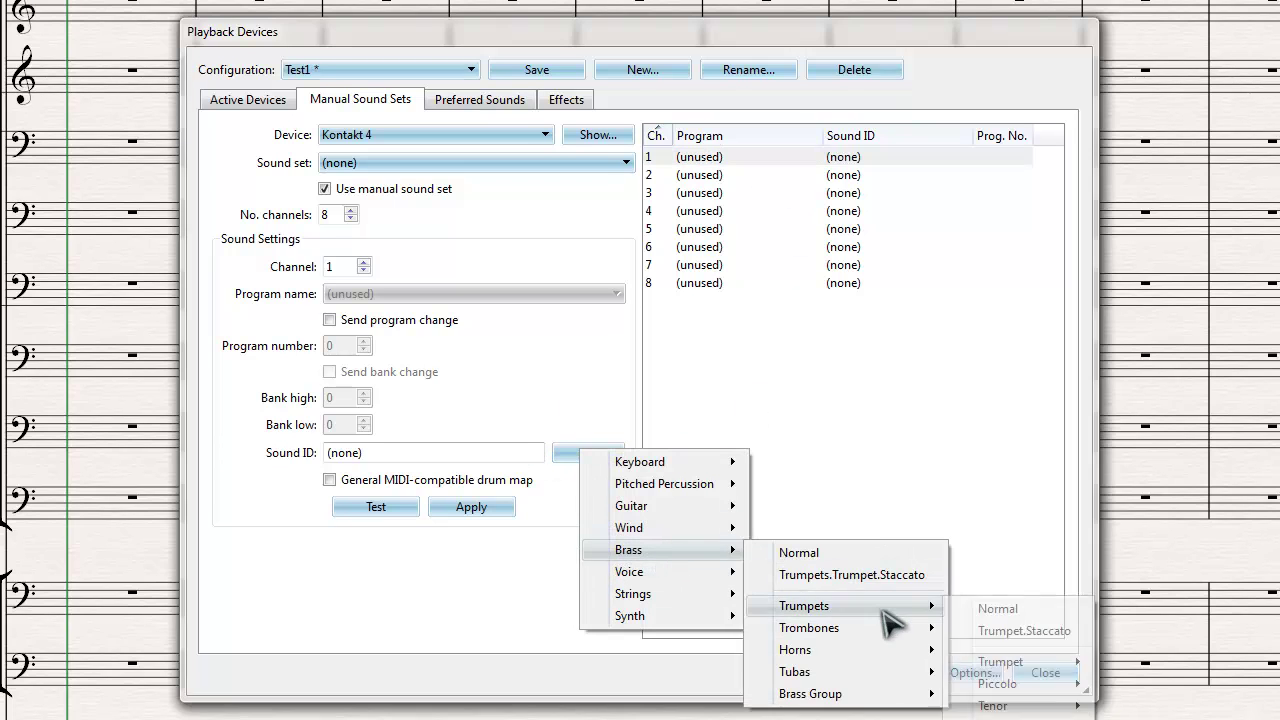
mouse_move(885, 630)
mouse_move(1030, 682)
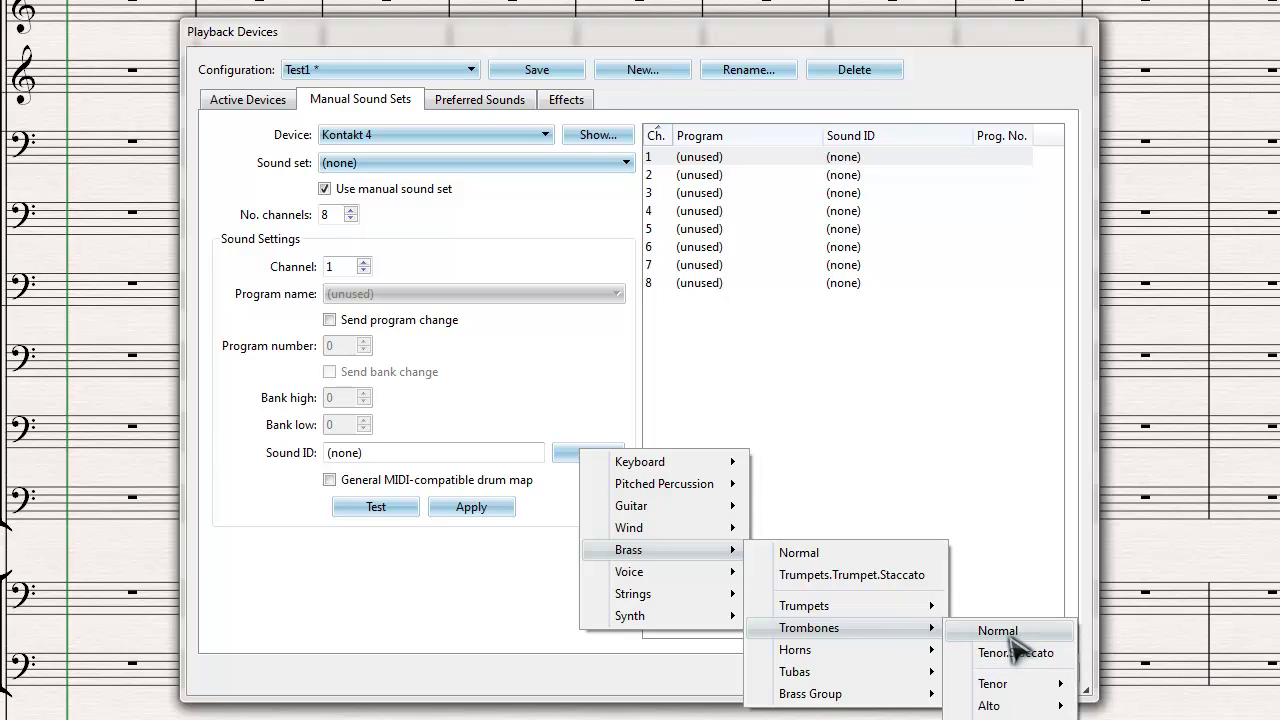
left_click(800, 554)
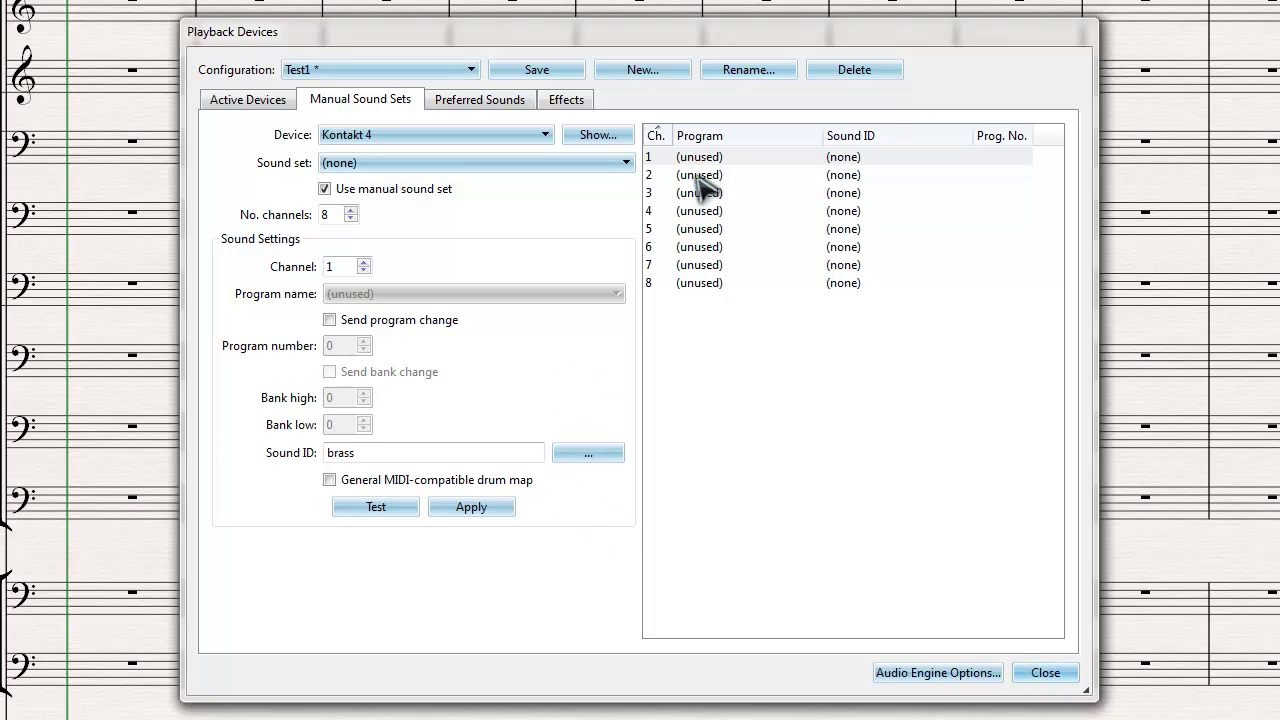
left_click(466, 509)
Map channel 2 to Brass > Trumpets.Trumpet.Staccato and apply it
left_click(722, 177)
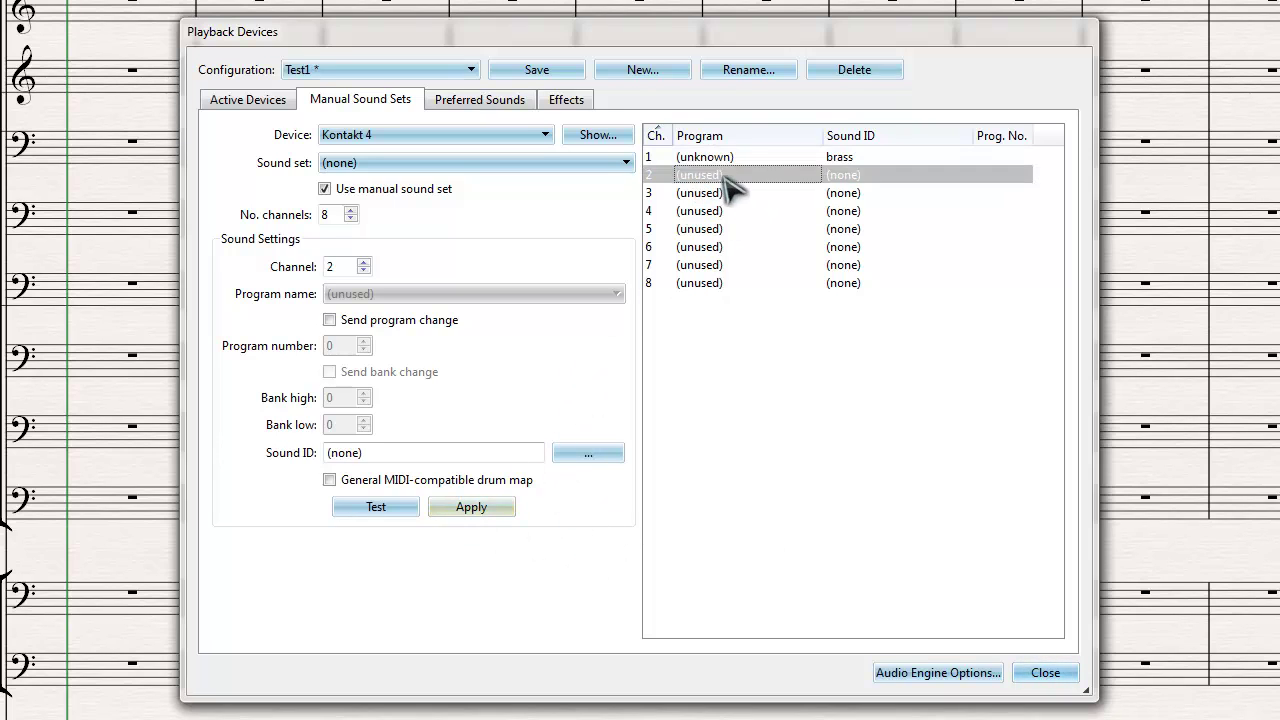
left_click(590, 456)
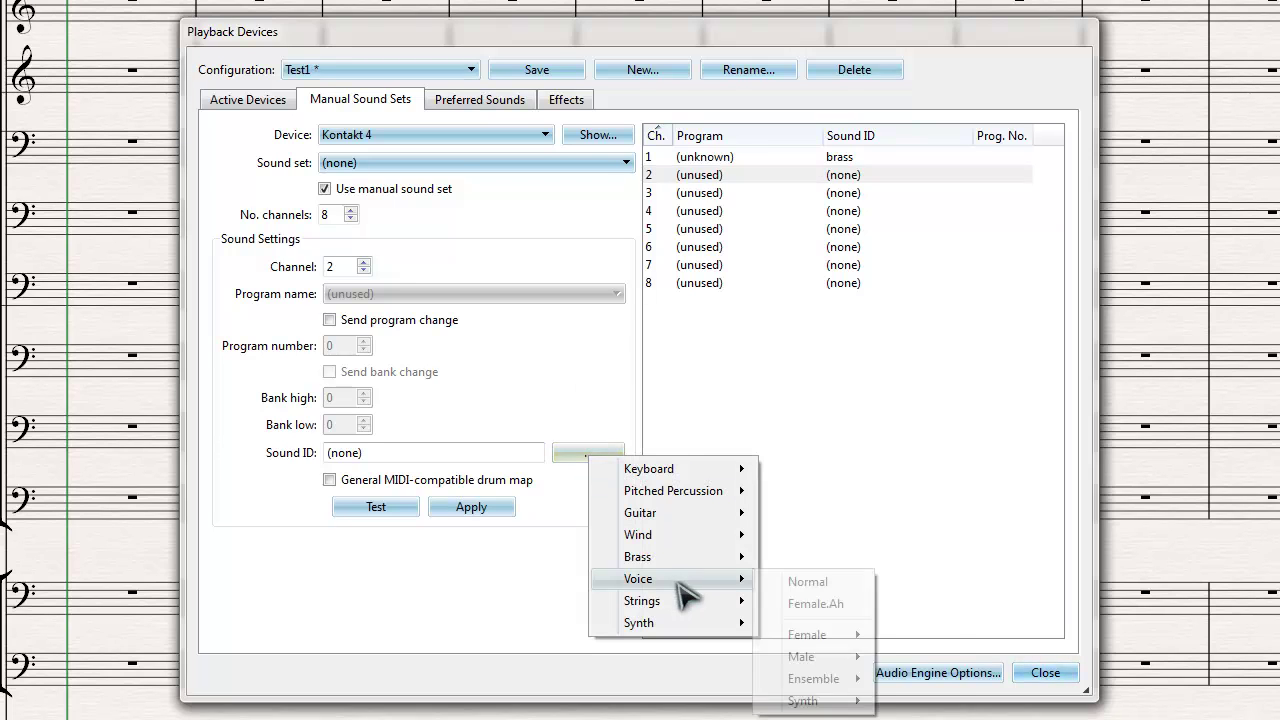
mouse_move(690, 557)
mouse_move(853, 683)
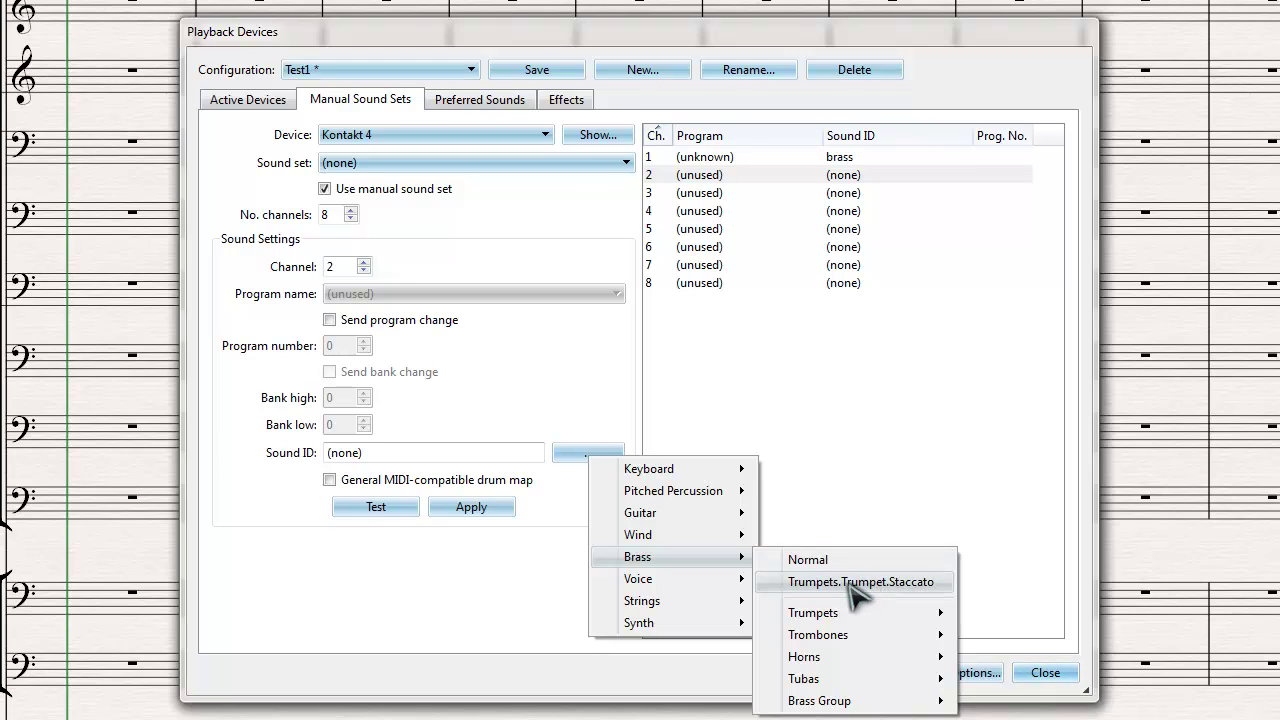
left_click(858, 588)
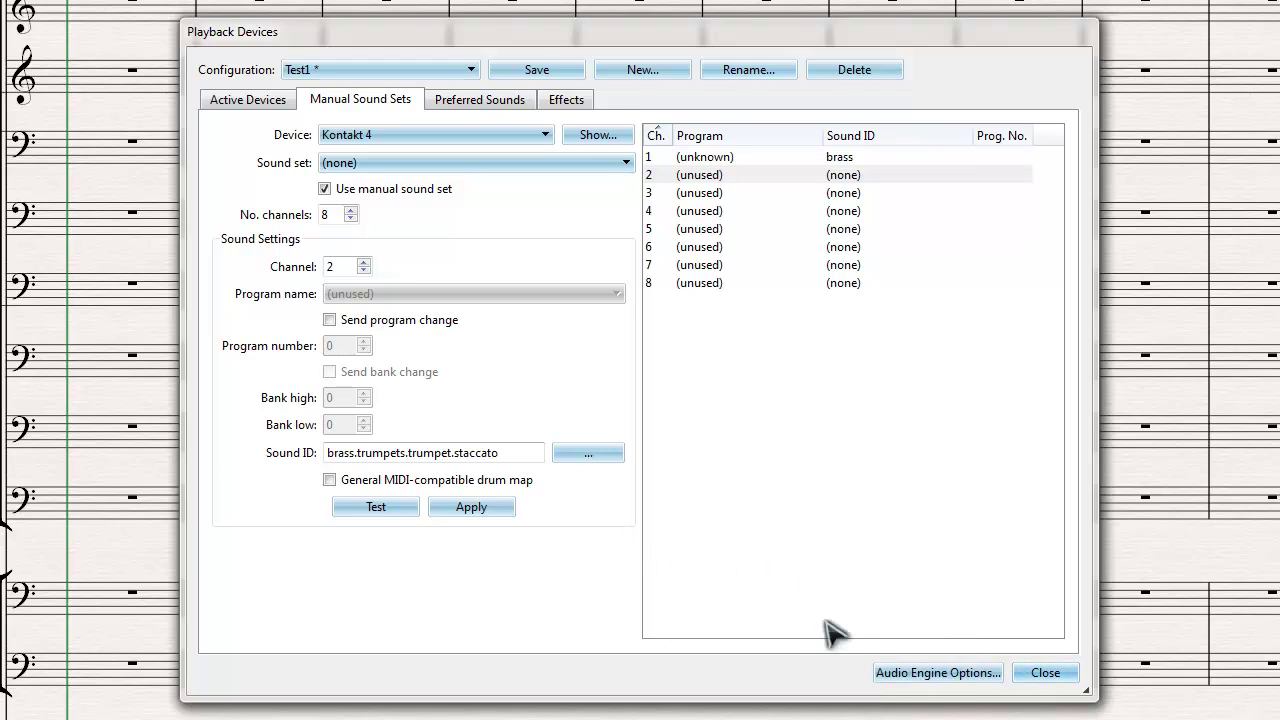
left_click(491, 512)
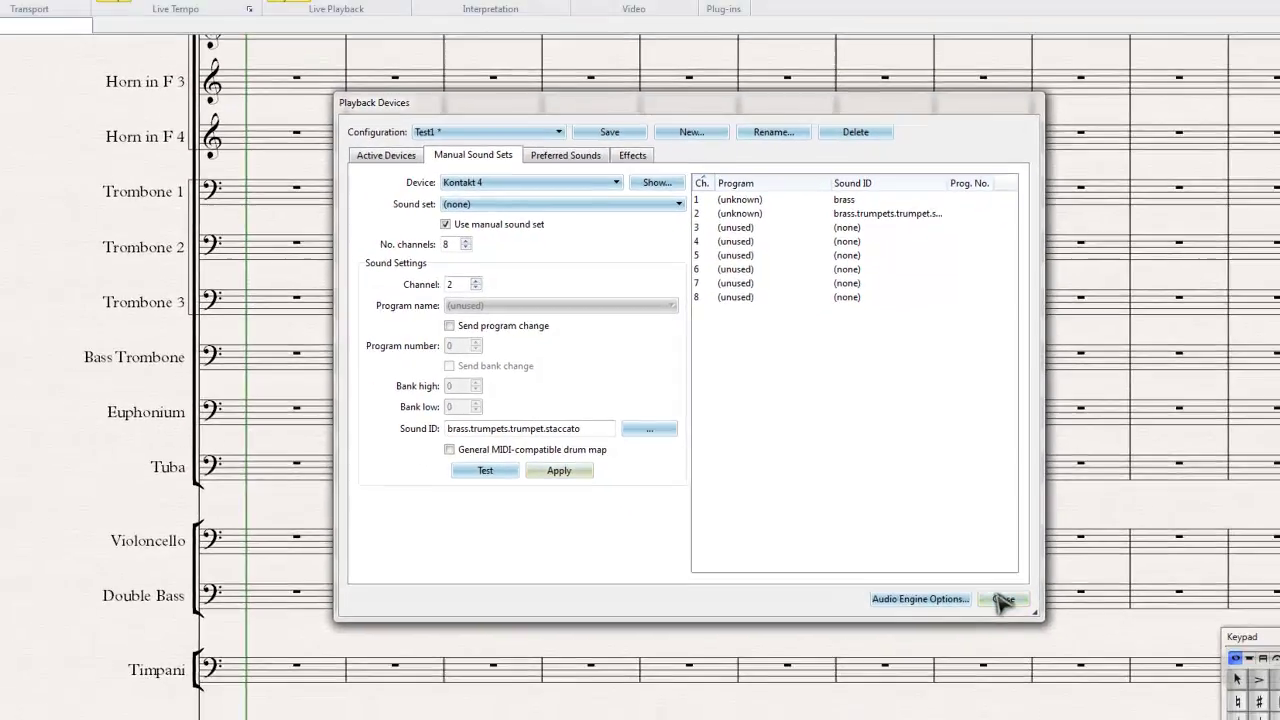
Close Playback Devices saving the Test1 configuration, and choose the quarter-note duration
left_click(1045, 672)
left_click(735, 386)
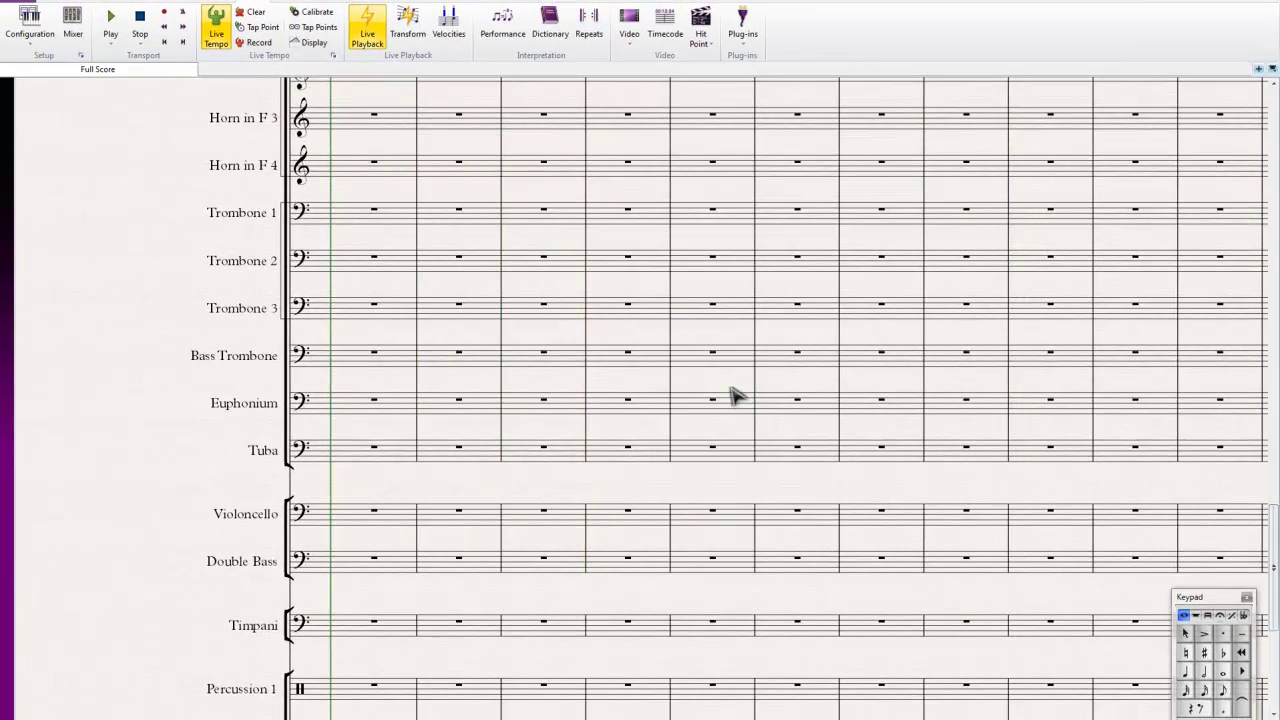
left_click(1185, 672)
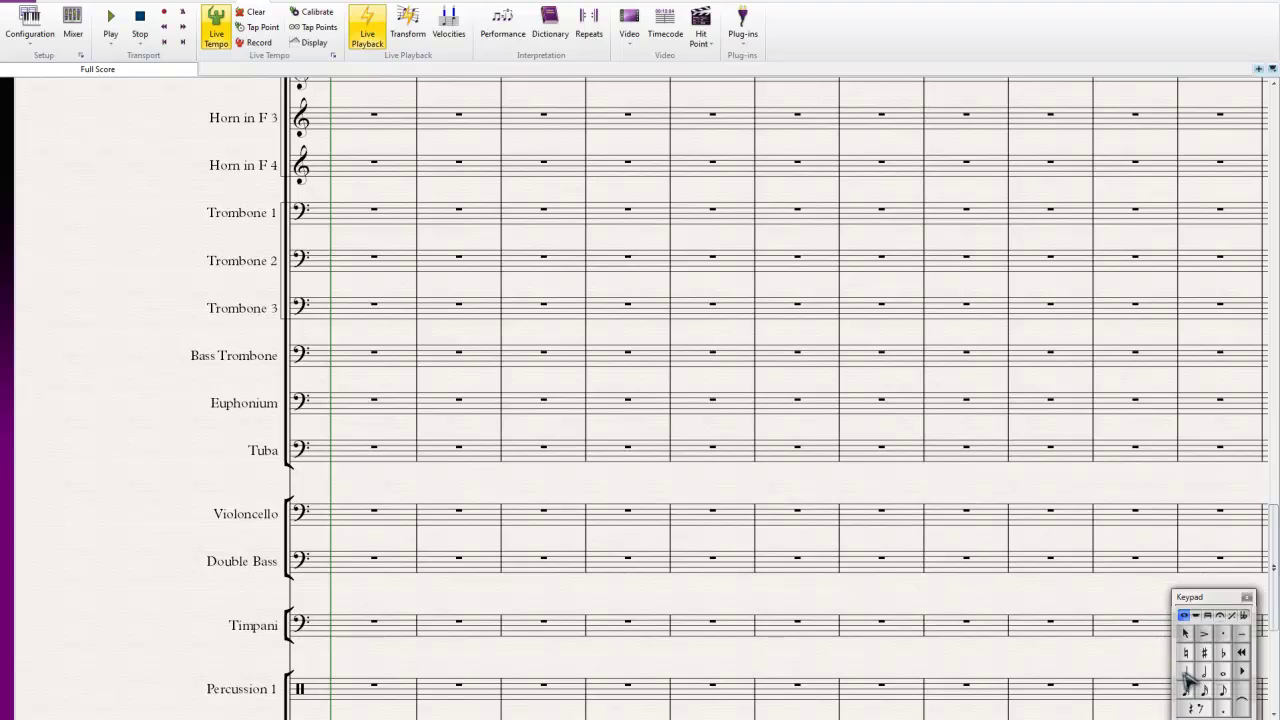
Enter C3, F3 and G2 quarter notes in Trombone 1's first bar and show the Mixer
scroll(351, 245, "up", 3)
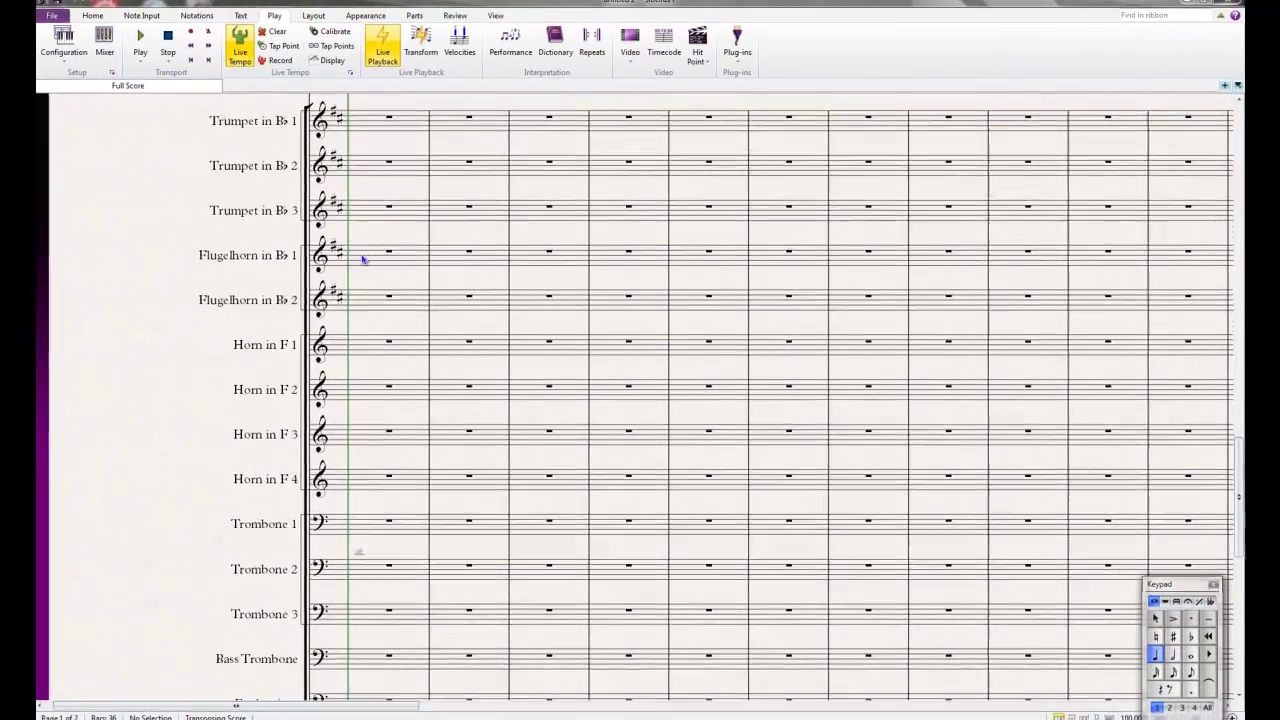
scroll(354, 250, "down", 3)
left_click(360, 289)
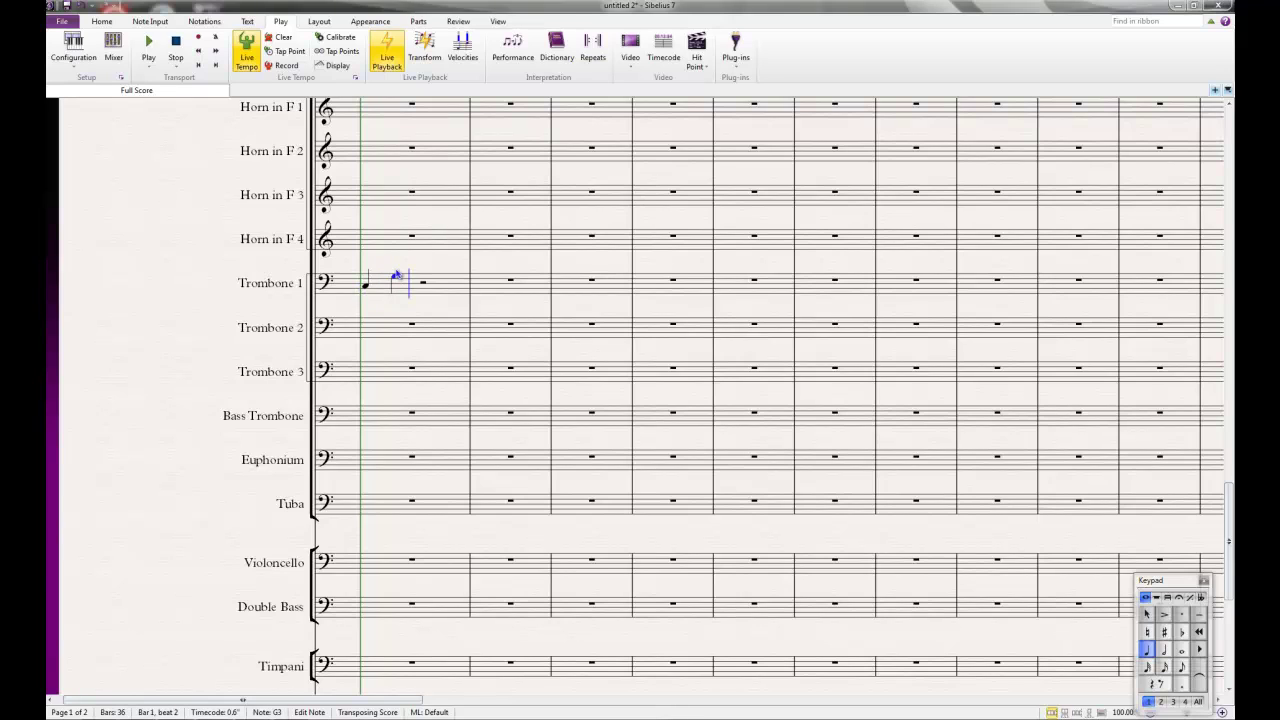
left_click(395, 278)
left_click(460, 296)
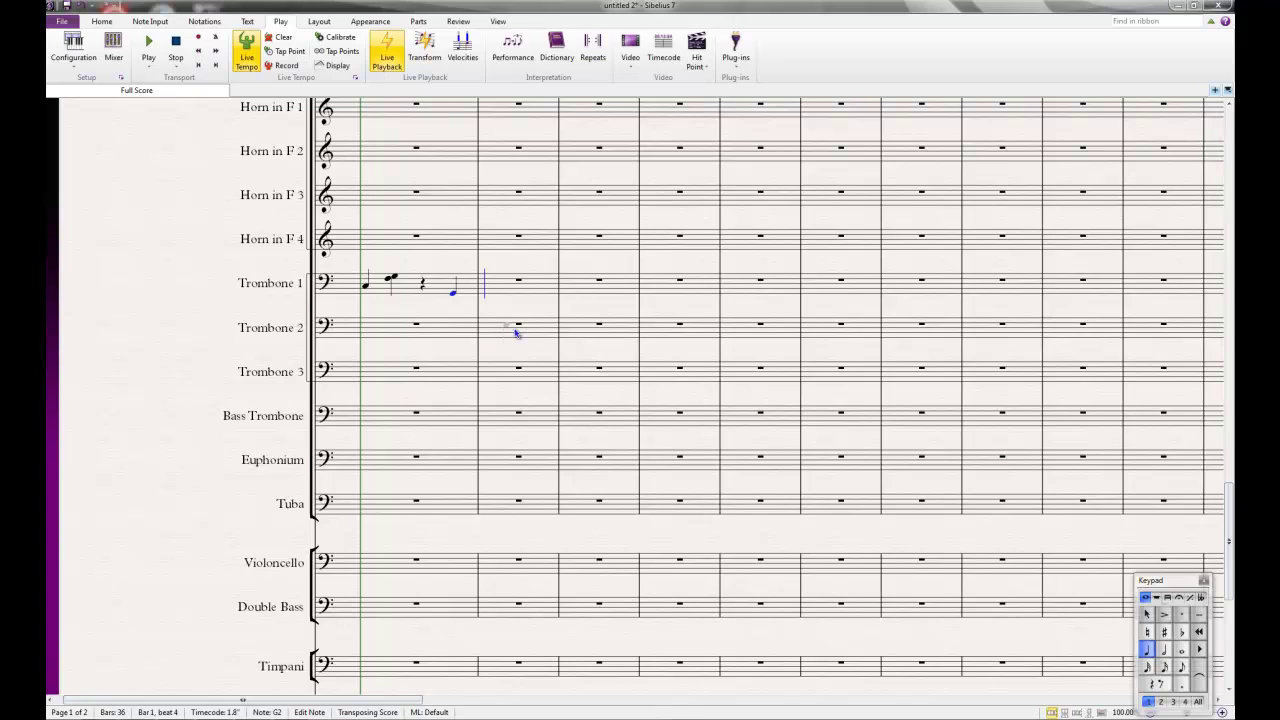
key("m")
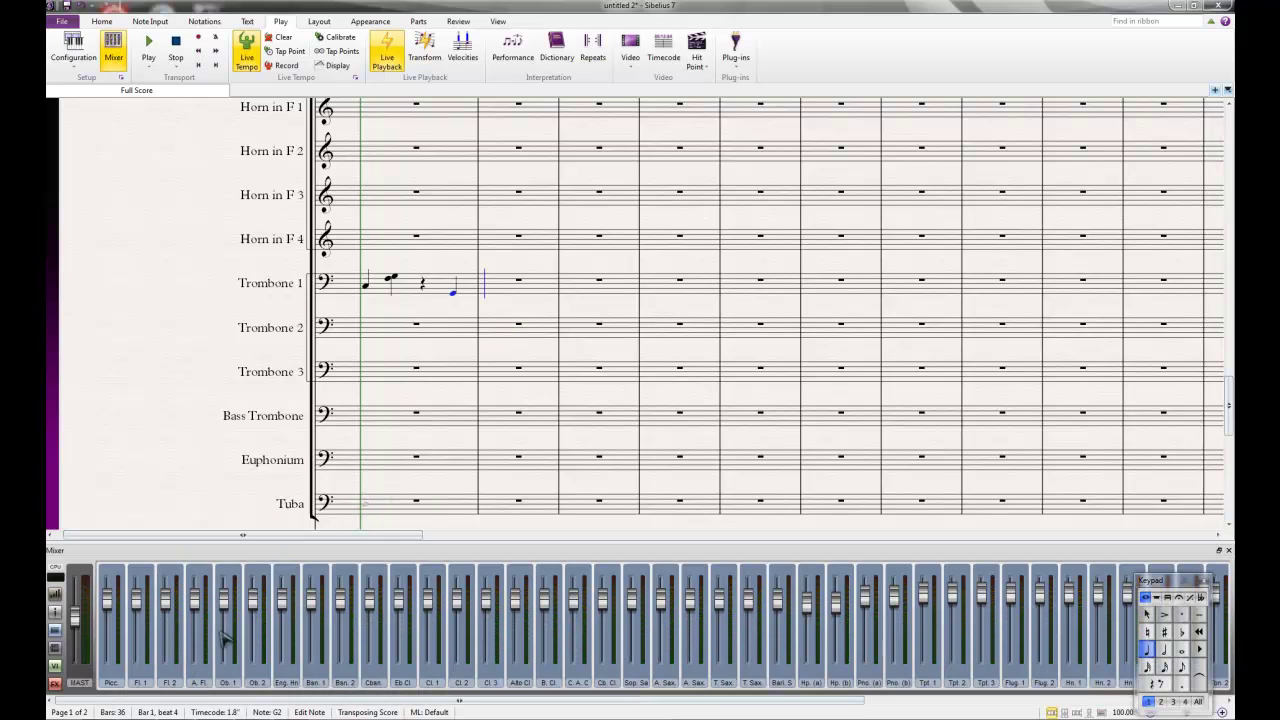
Add a G2 quarter note opening Trombone 1's bar 2, then scroll up to Trumpet in B♭ 1
left_click(500, 294)
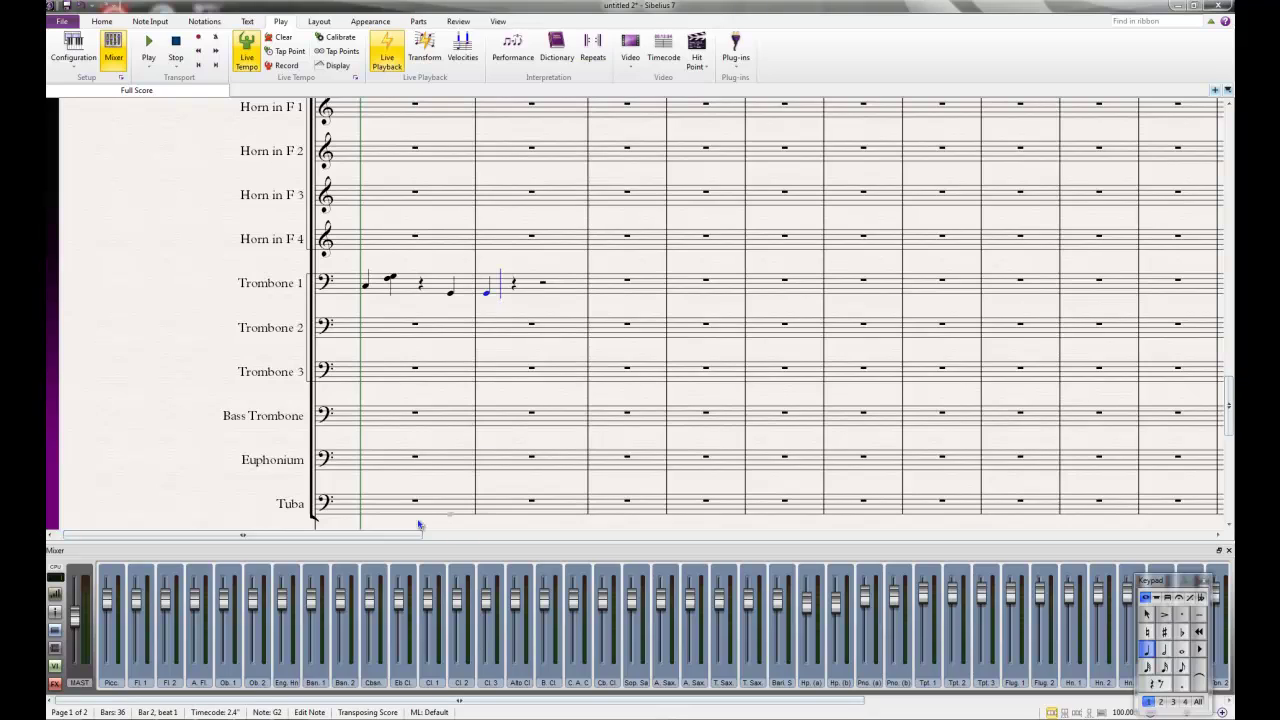
scroll(460, 354, "down", 3)
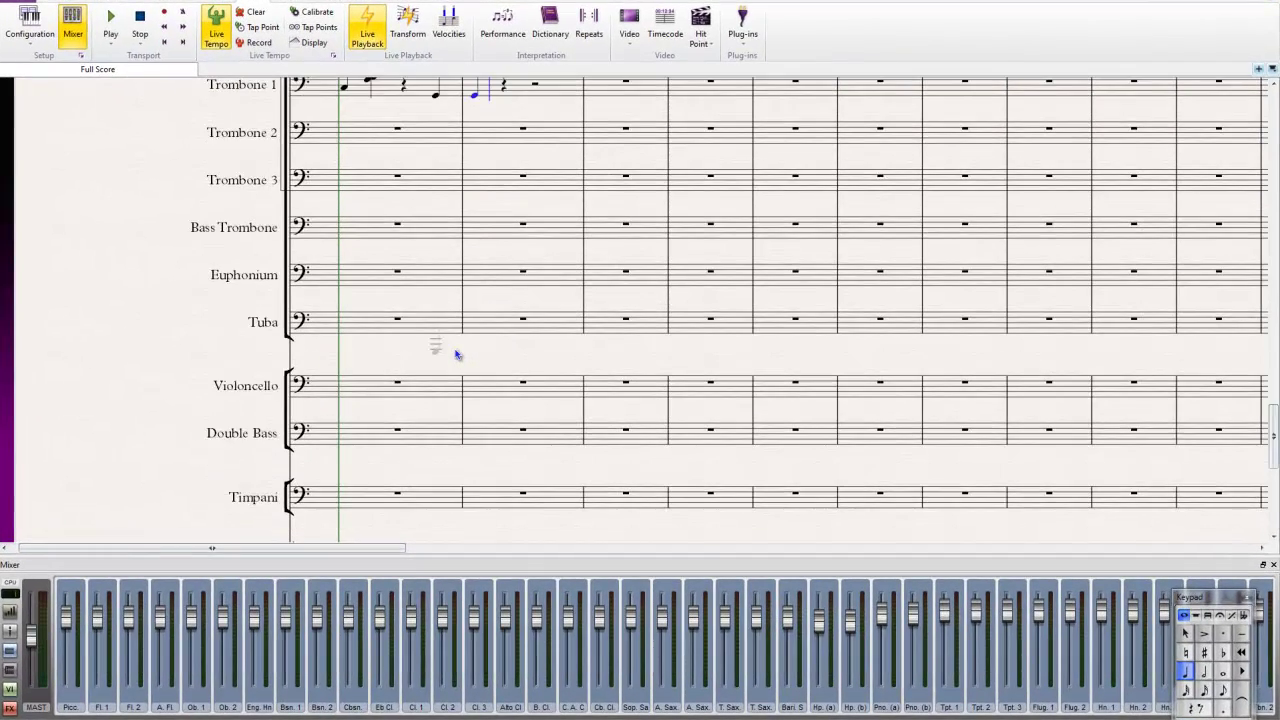
scroll(457, 354, "up", 1)
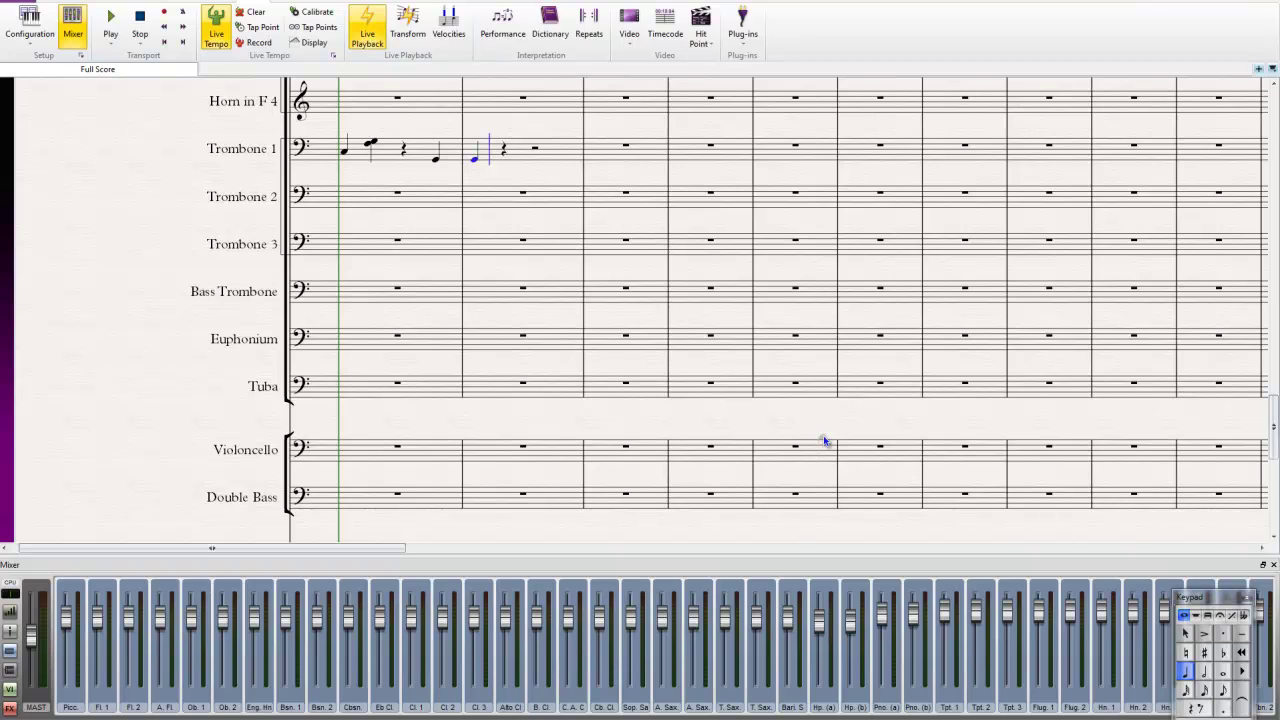
scroll(396, 345, "up", 3)
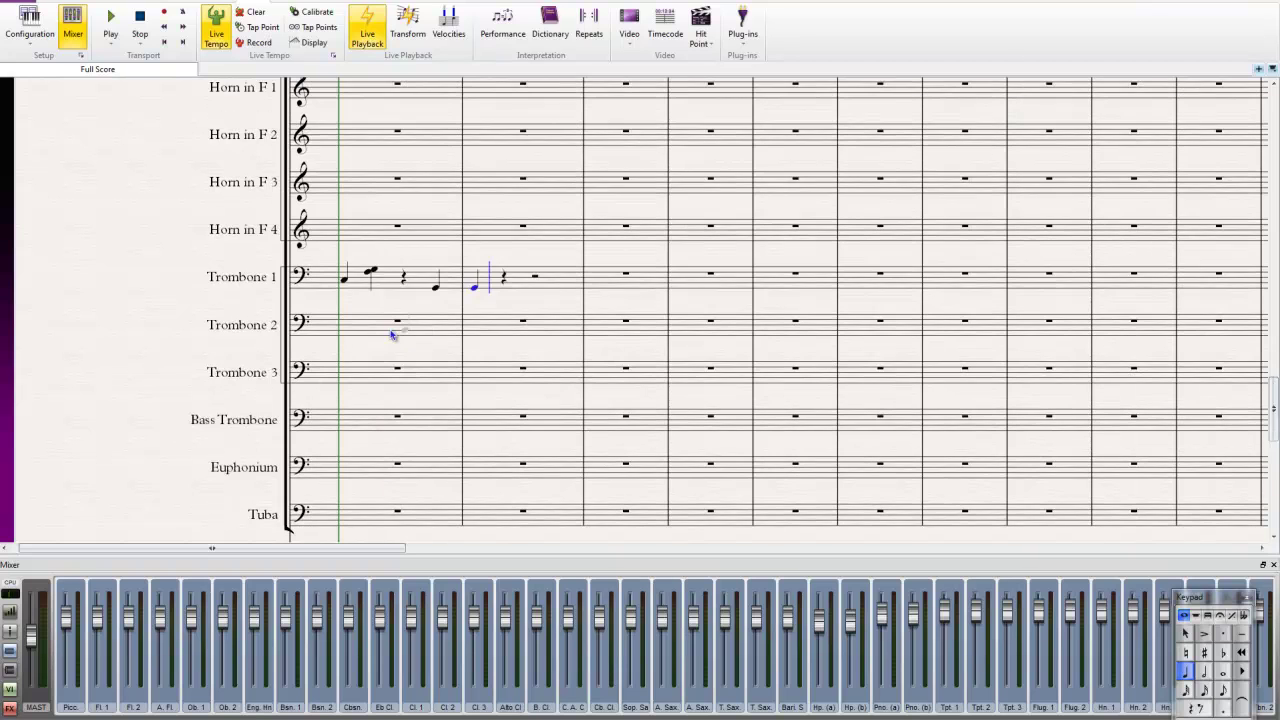
scroll(392, 336, "up", 6)
scroll(391, 336, "up", 2)
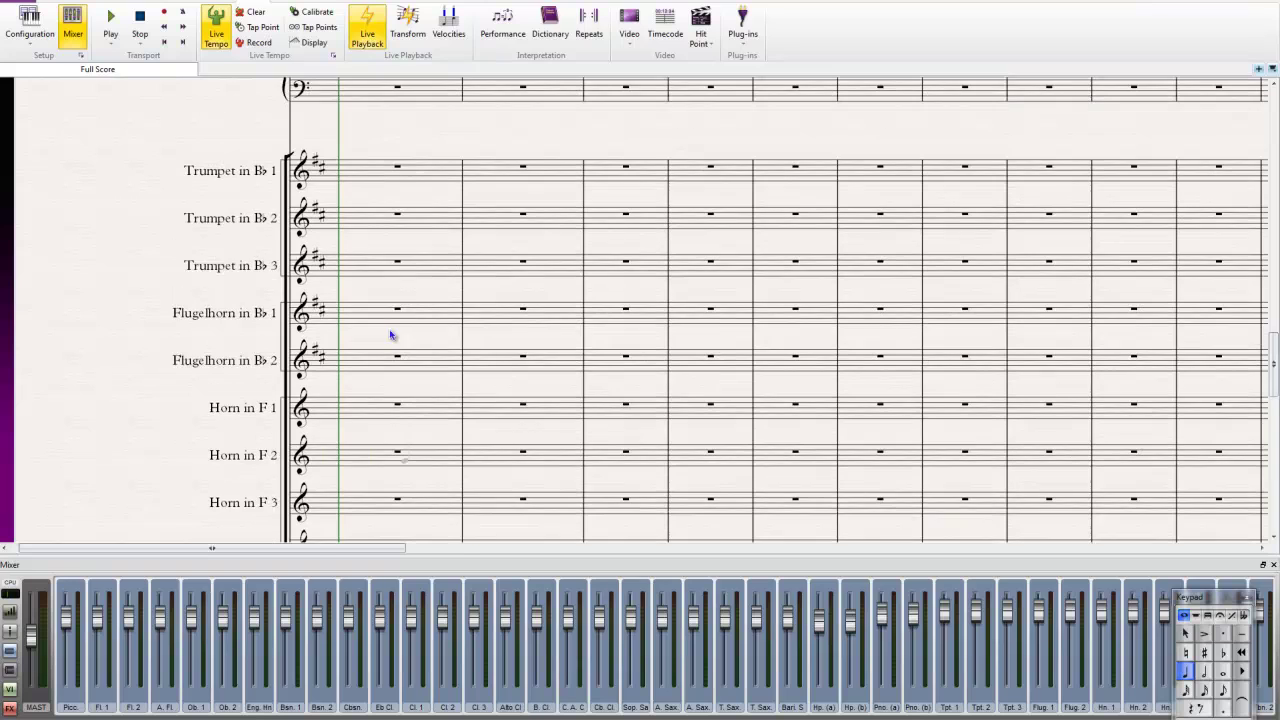
left_click(361, 166)
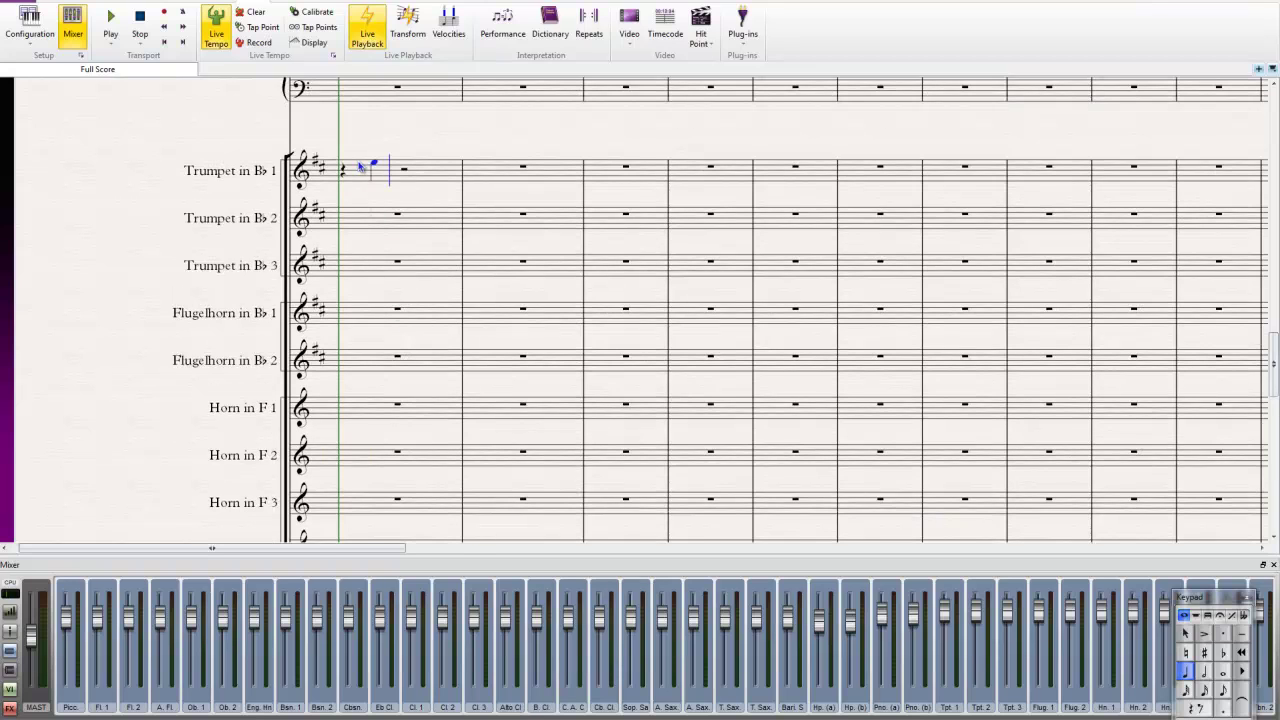